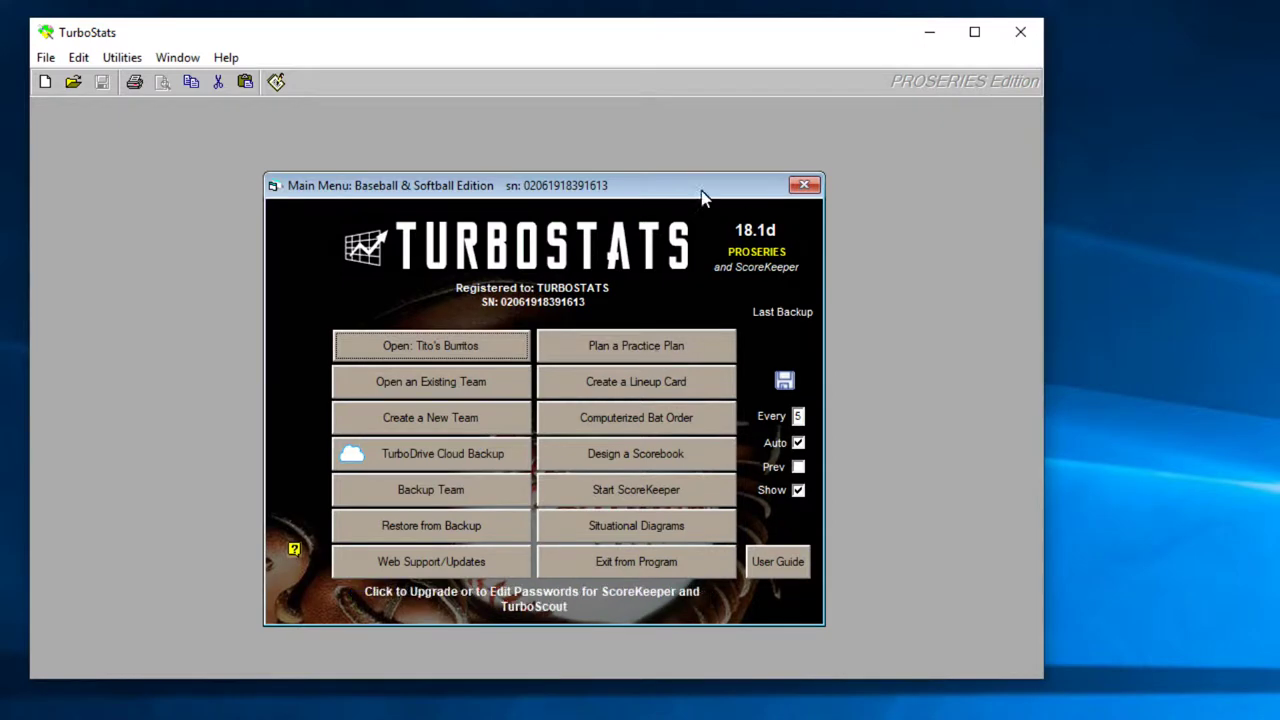
- Load the Tito's Burritos team file from the Main Menu into the Team Form
click(476, 345)
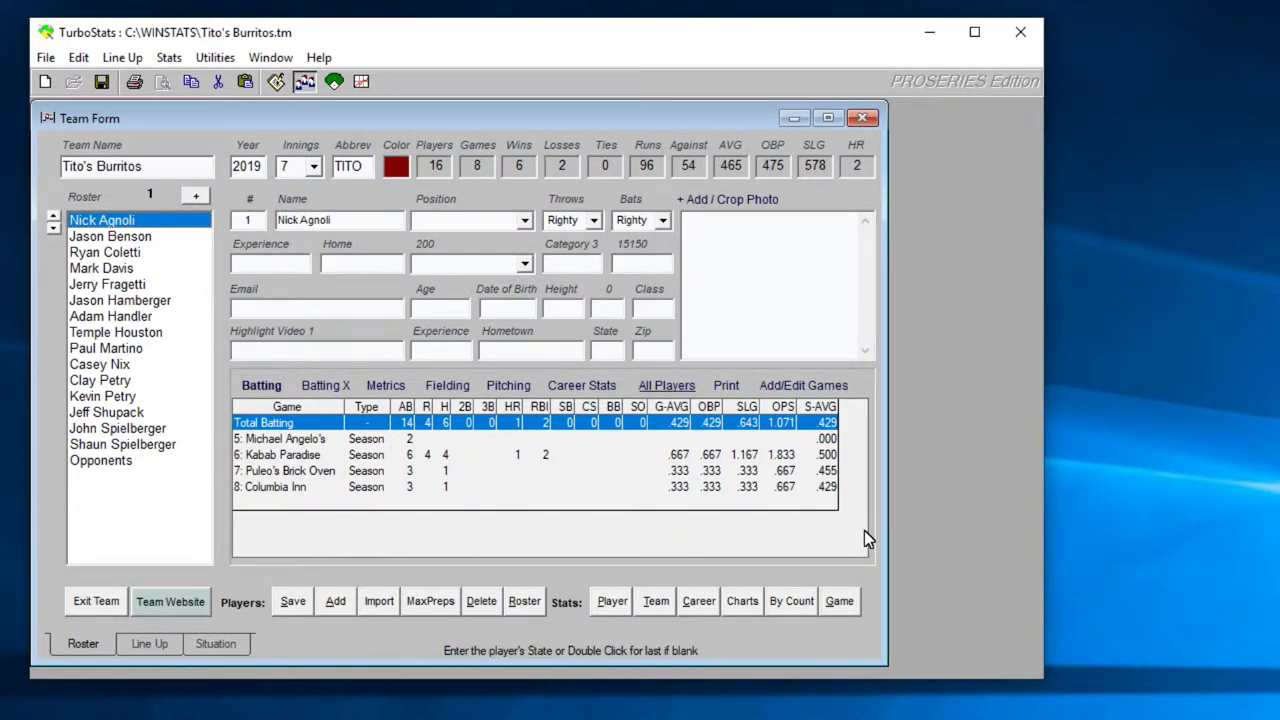
- Open Tito's Burritos' game records in a maximized Game Form, cancelling an early ScoreKeeper import
click(839, 601)
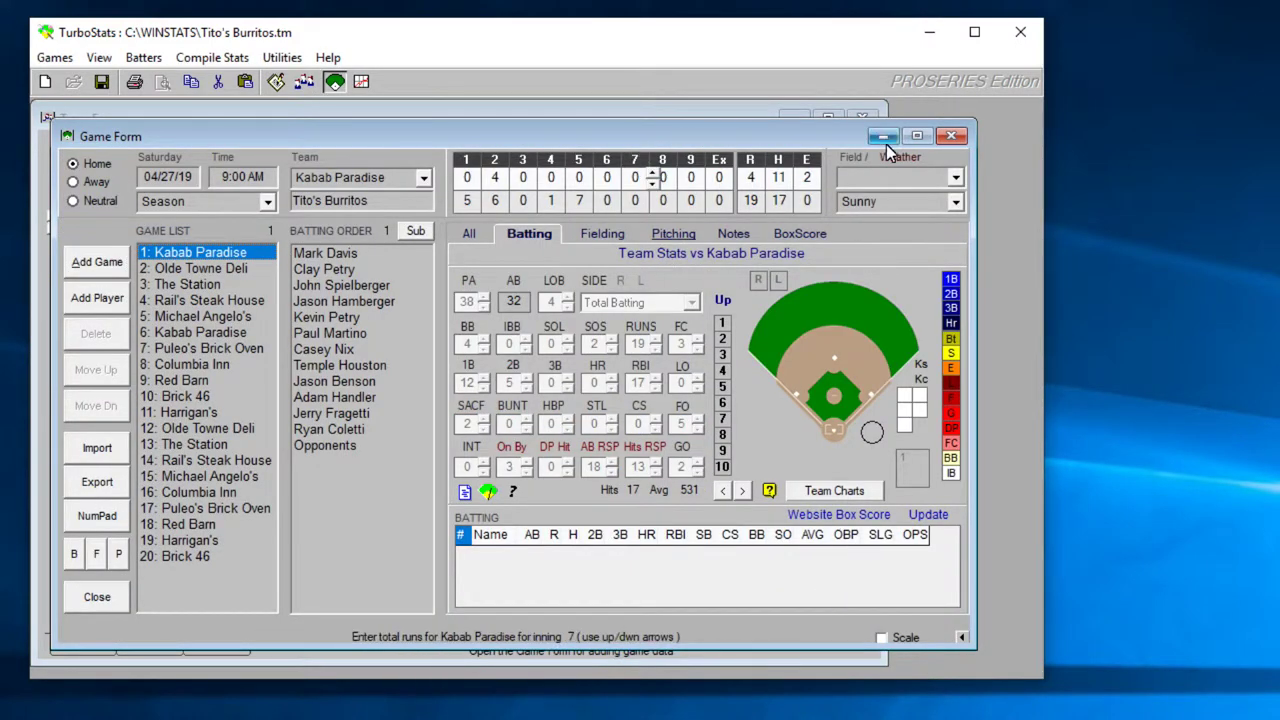
click(918, 137)
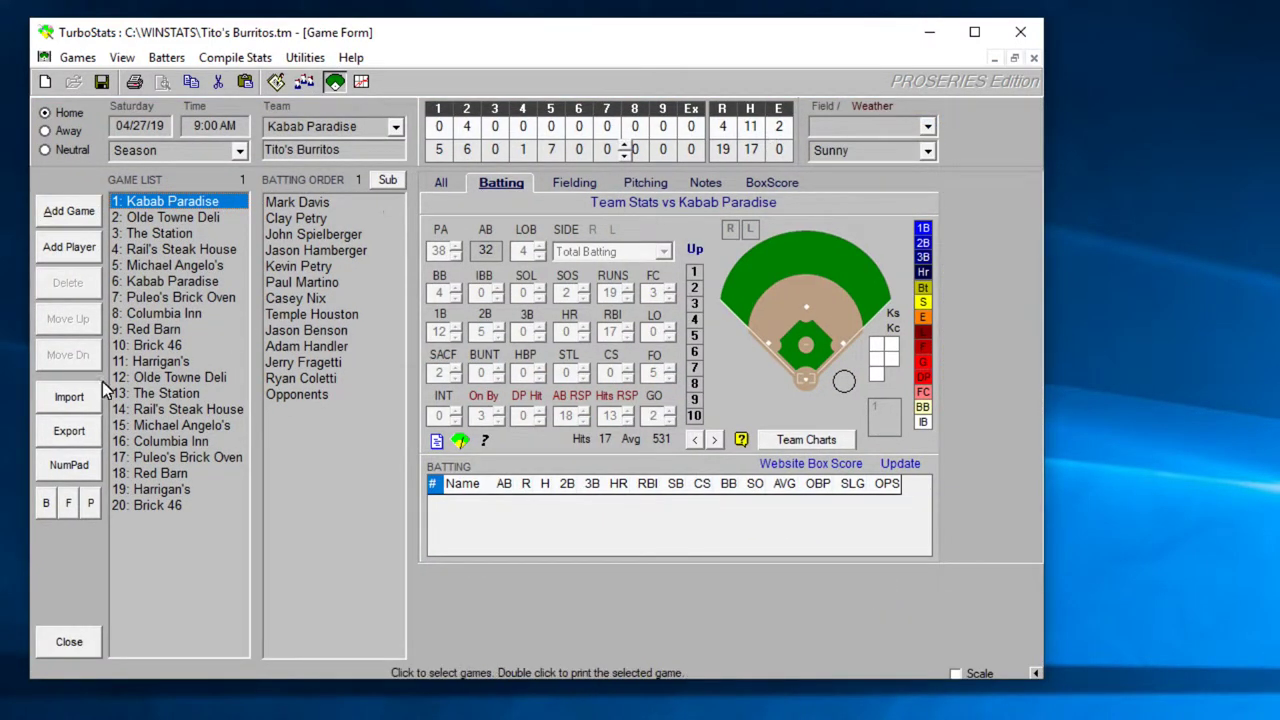
click(74, 399)
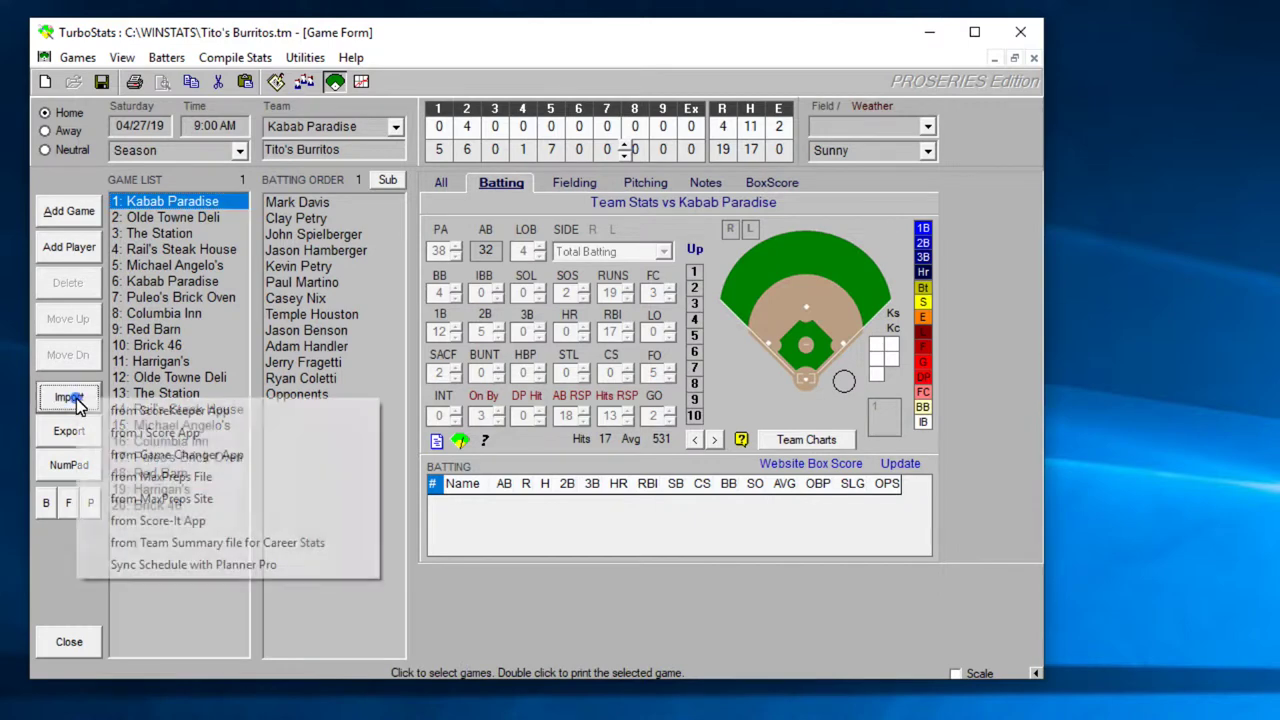
click(201, 411)
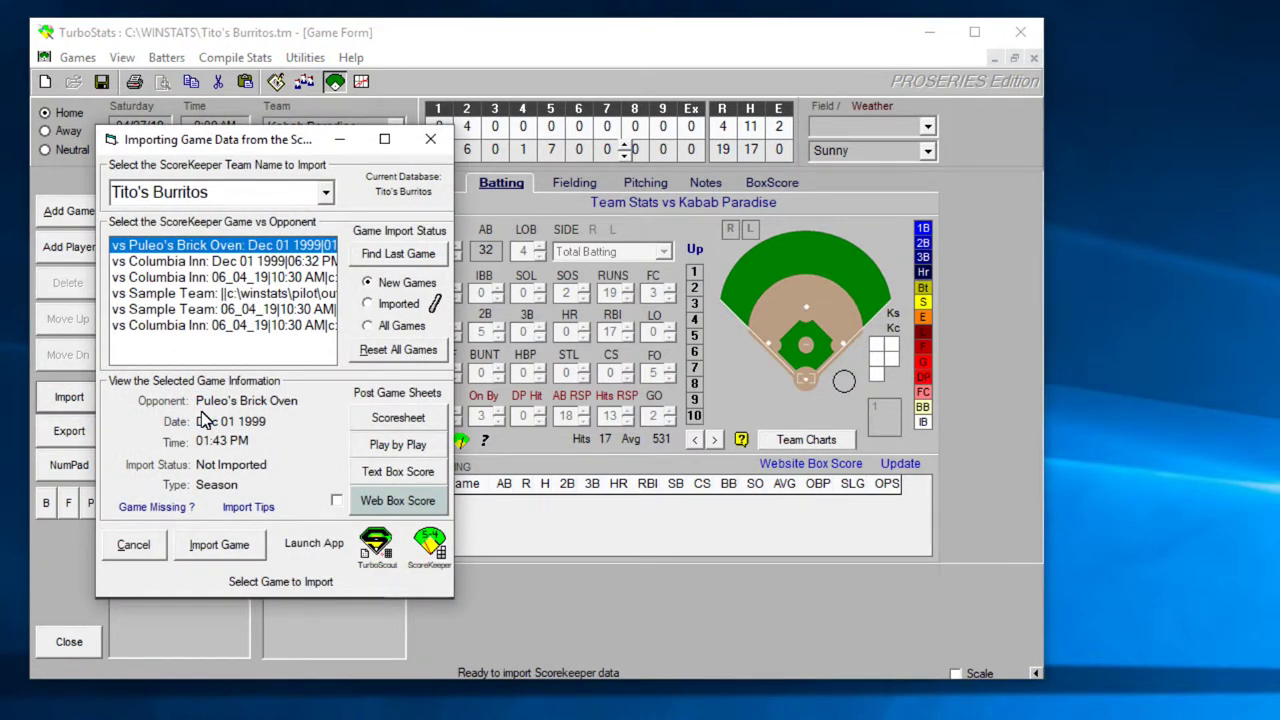
click(140, 547)
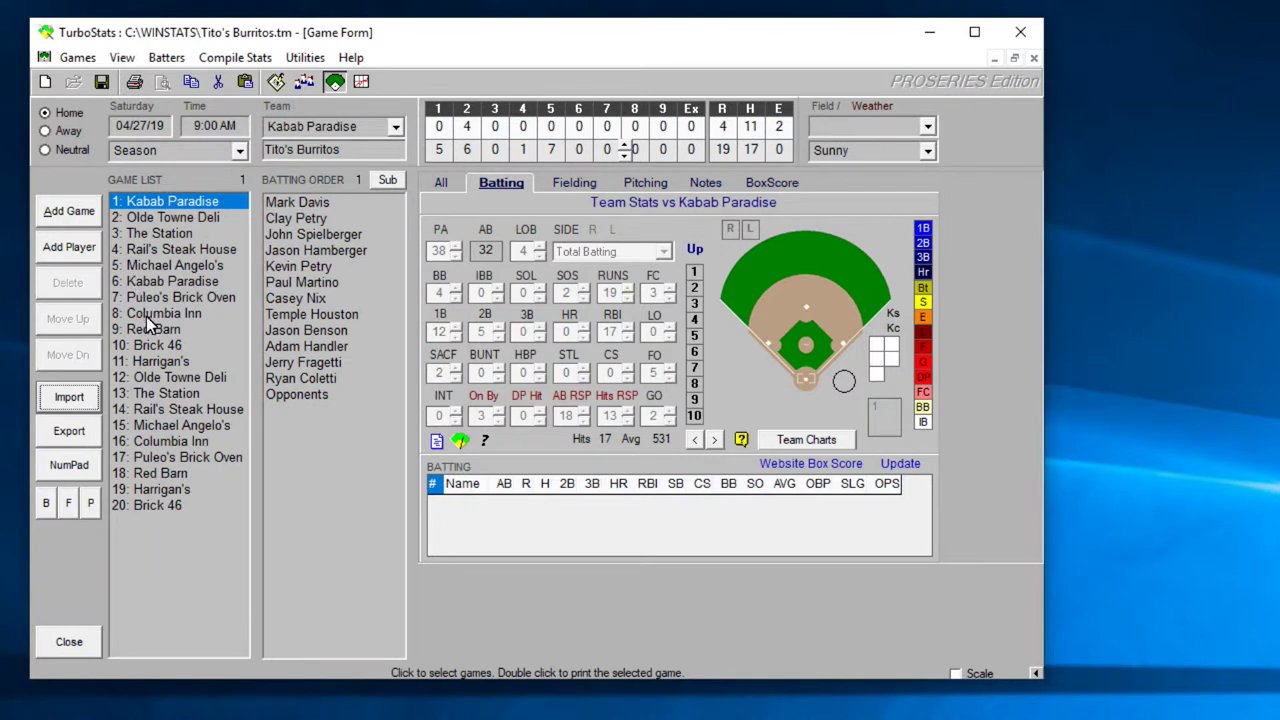
- Select game 8: Columbia Inn and start an import from the ScoreKeeper App
click(146, 315)
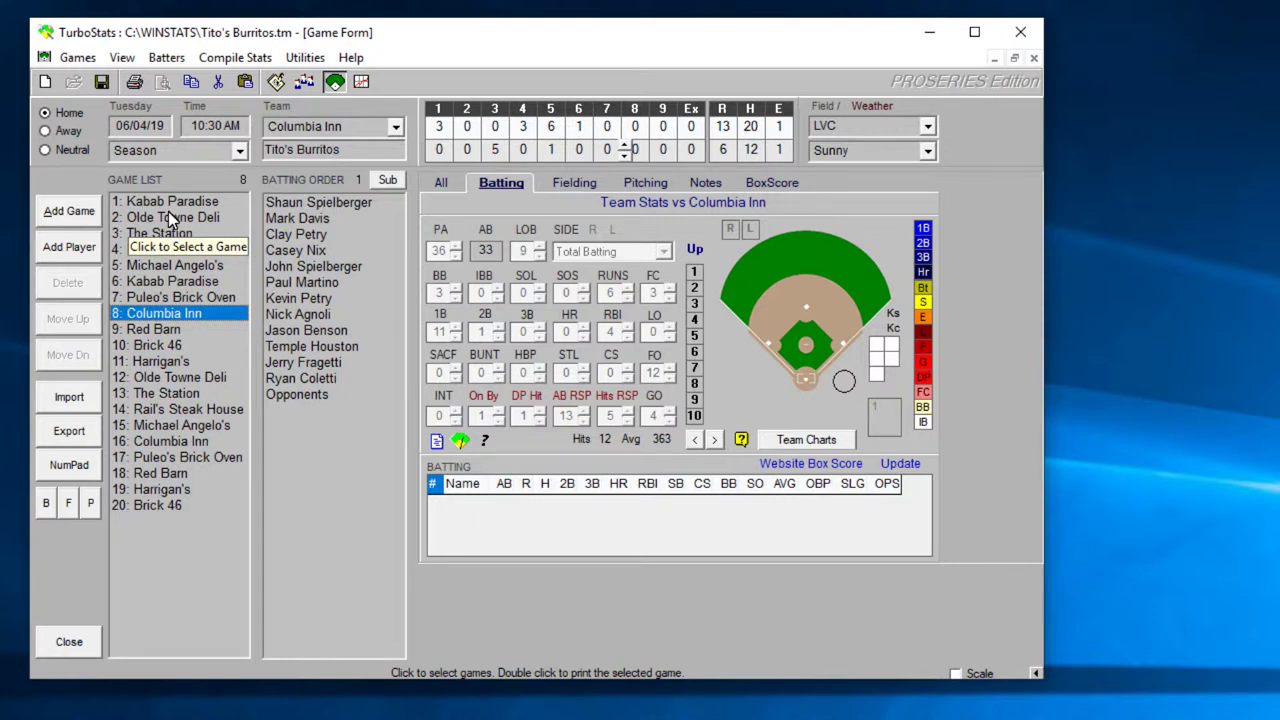
click(160, 334)
click(162, 350)
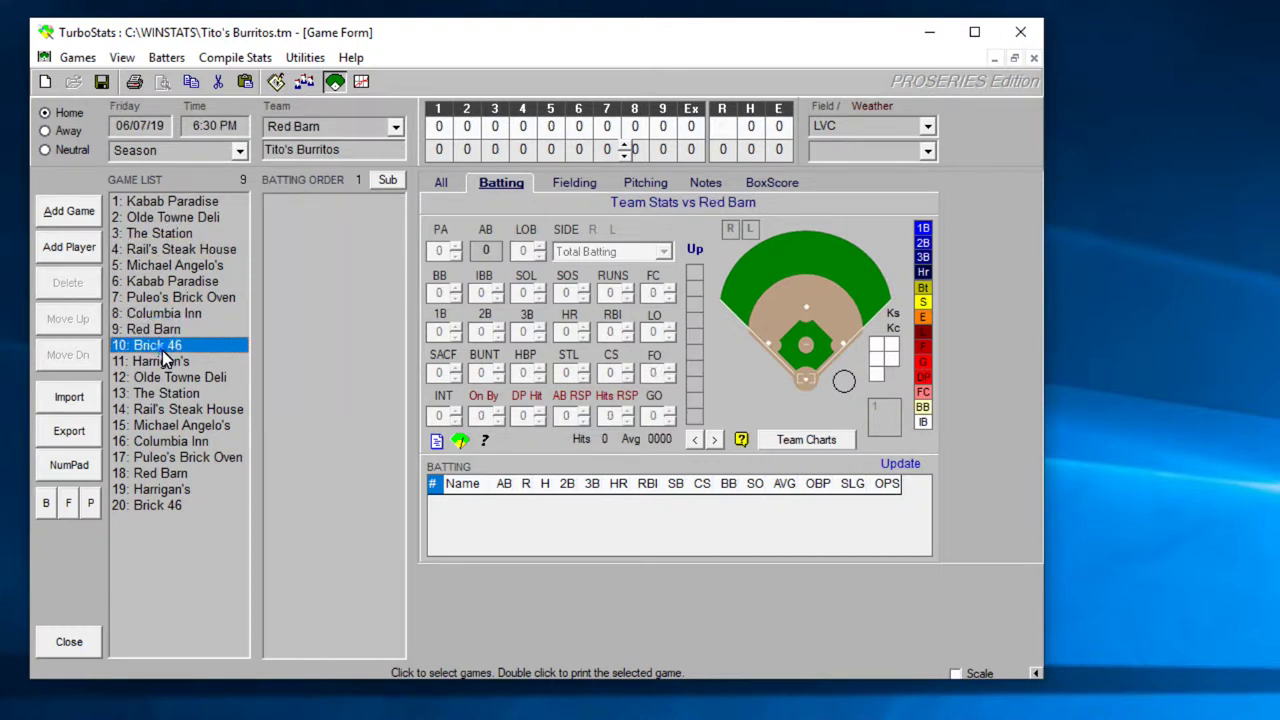
click(163, 363)
click(163, 317)
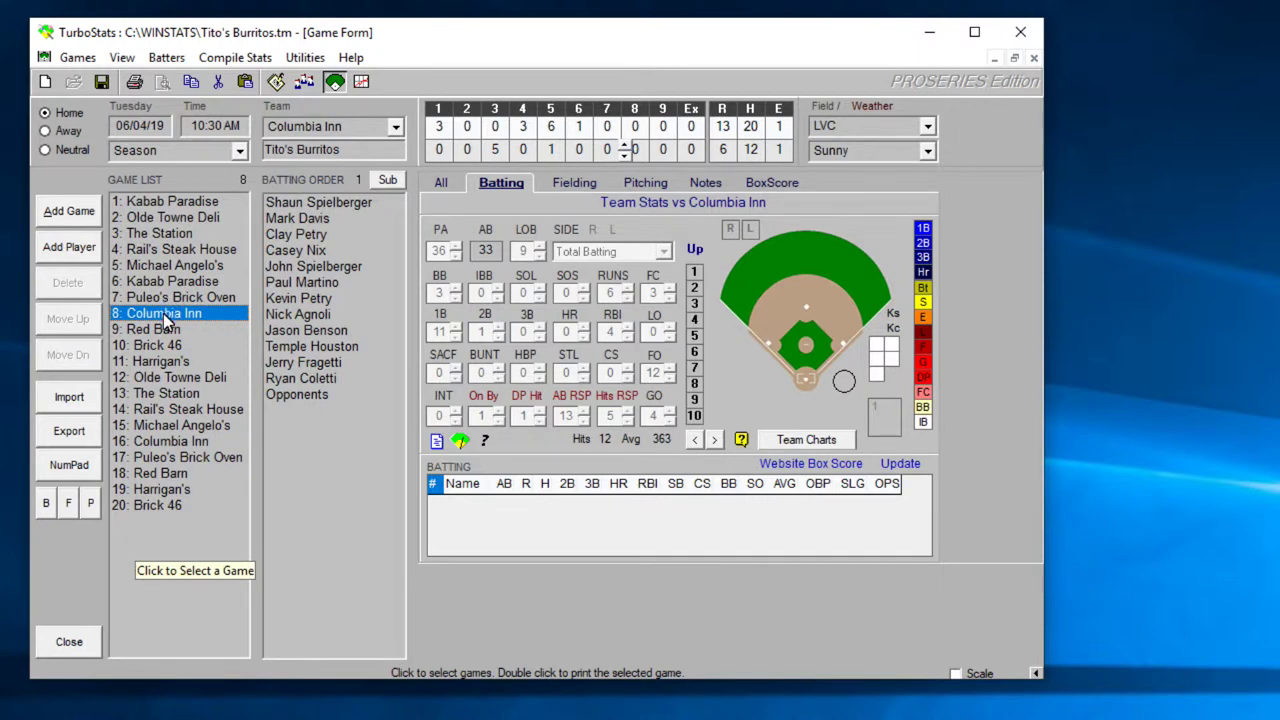
click(63, 395)
click(186, 412)
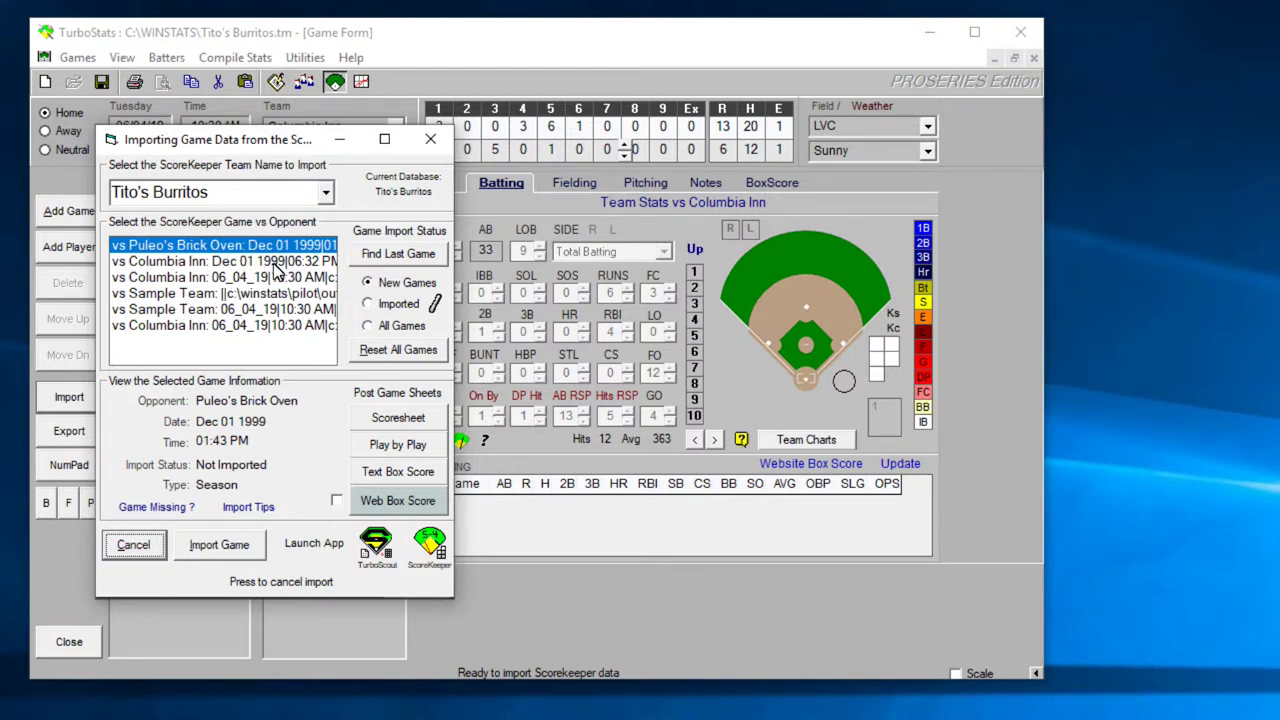
- Create a web box score for vs Columbia Inn 06_04_19, using Columbia Inn.tm as opponent file
click(204, 326)
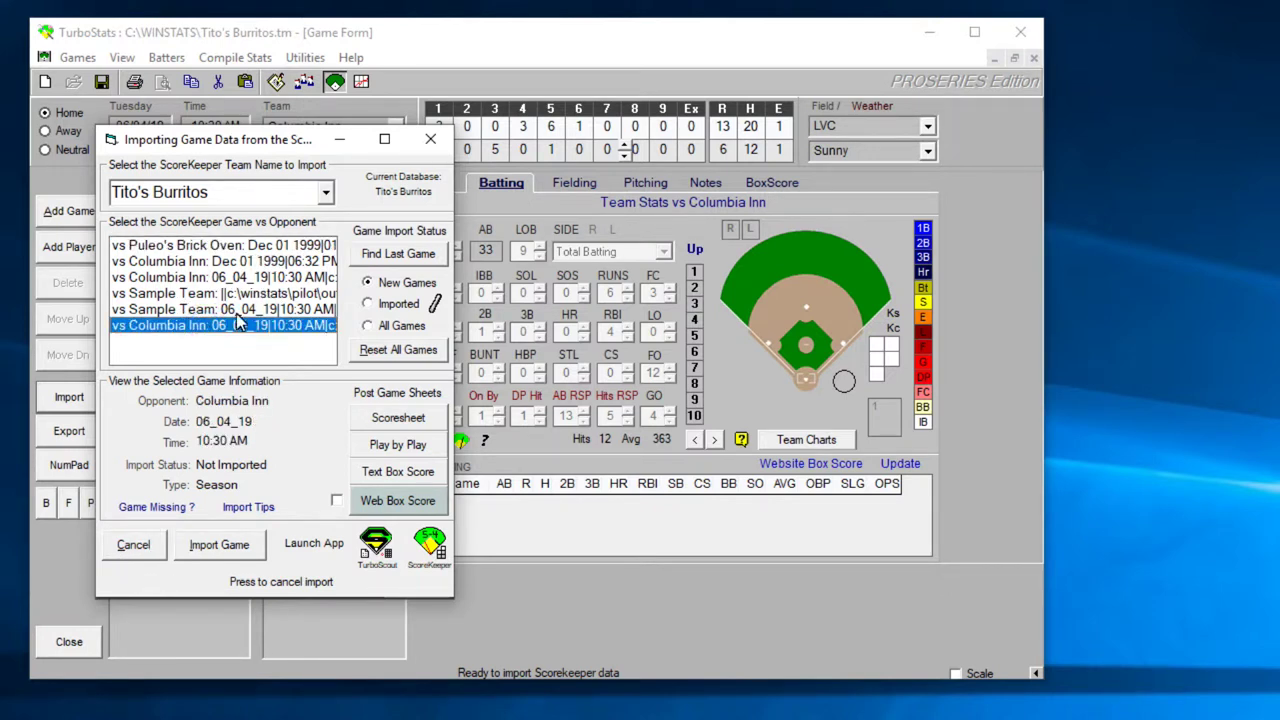
click(400, 500)
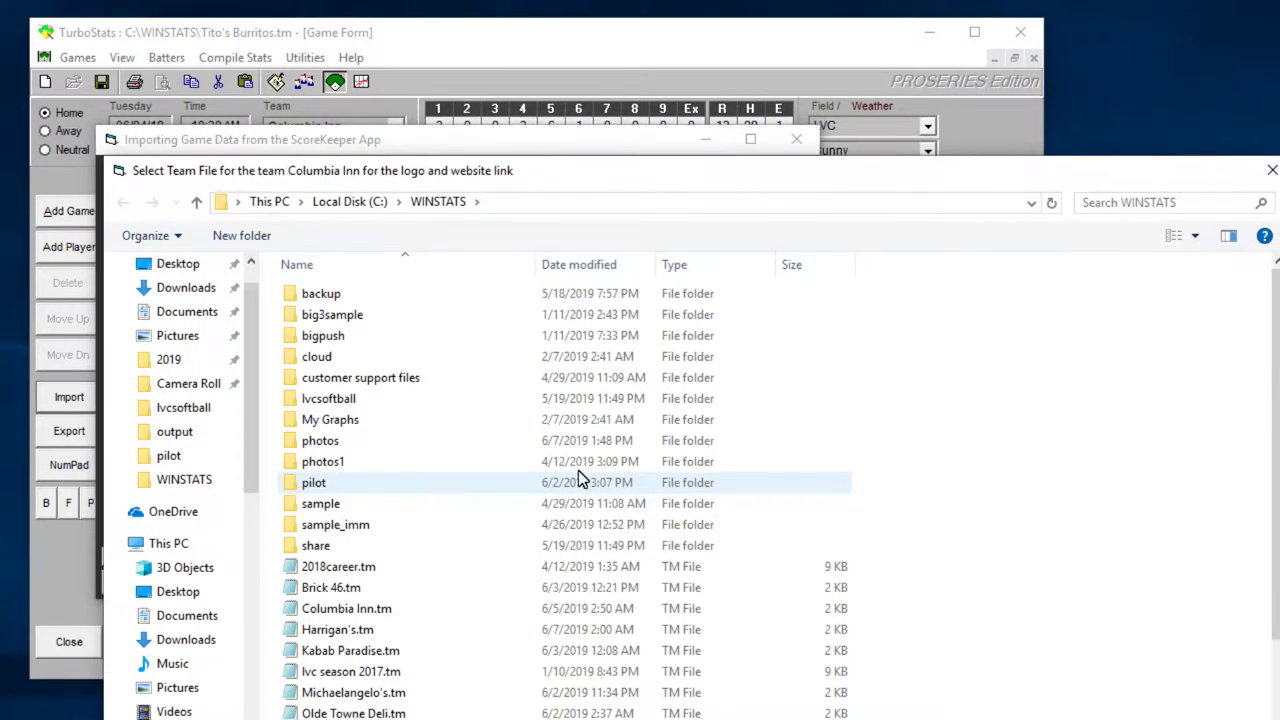
drag(726, 175, 655, 42)
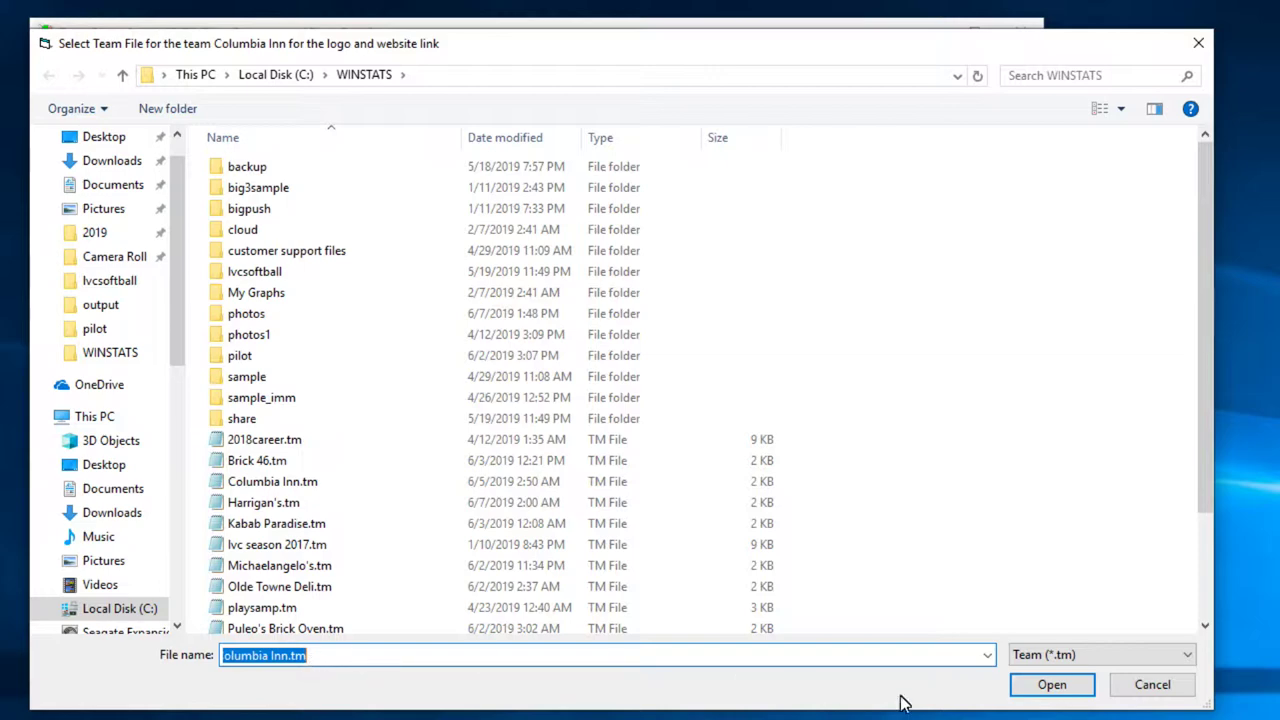
click(1052, 685)
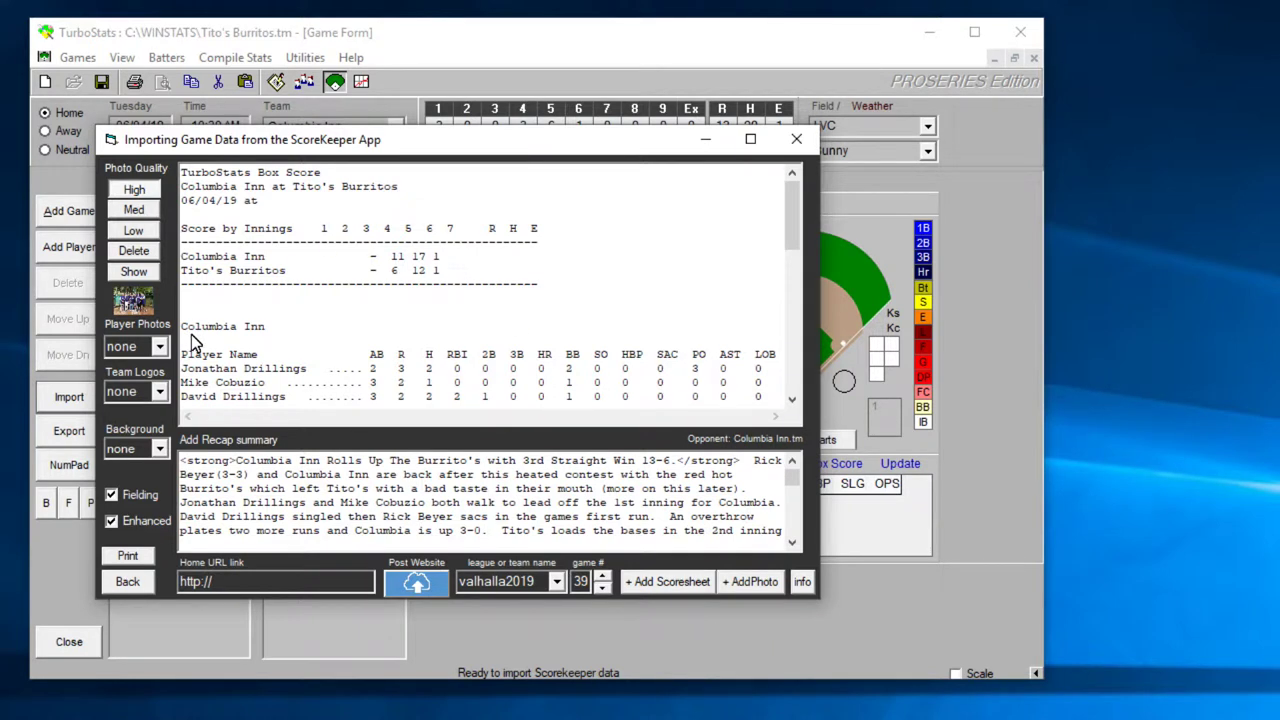
- Set Player Photos to jpg and Team Logos to png, and uncheck Fielding
click(160, 347)
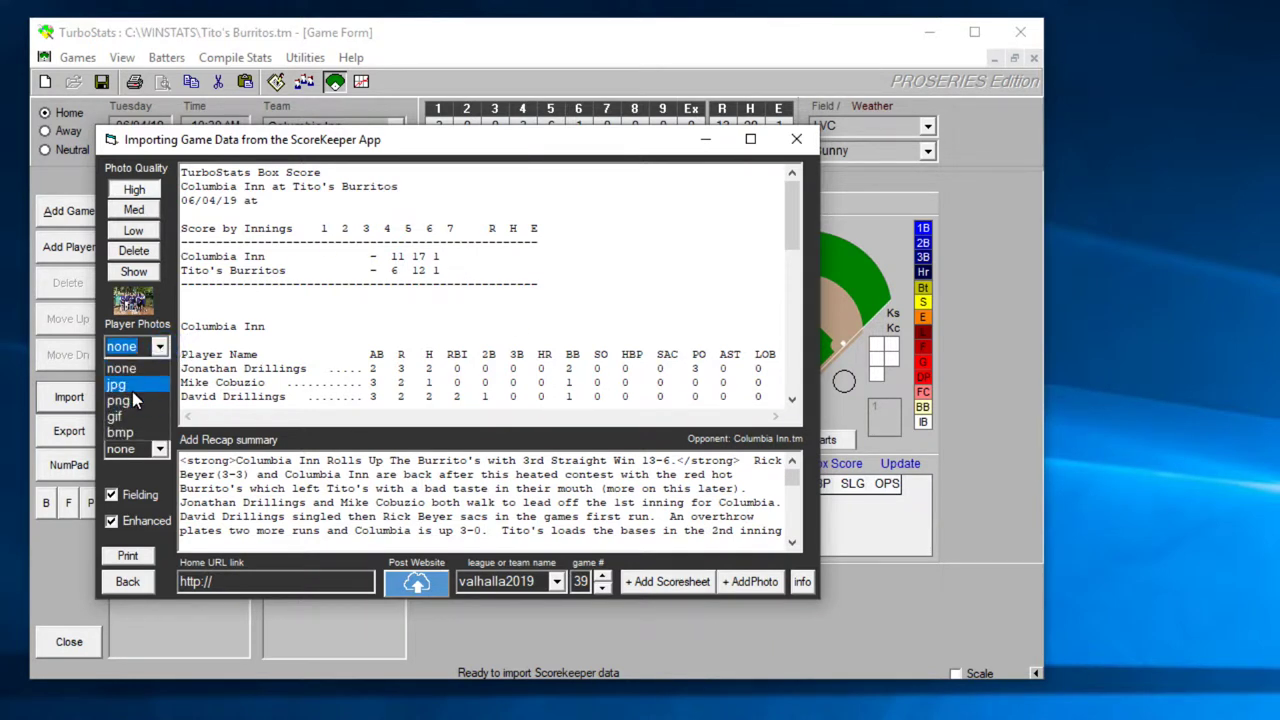
click(160, 359)
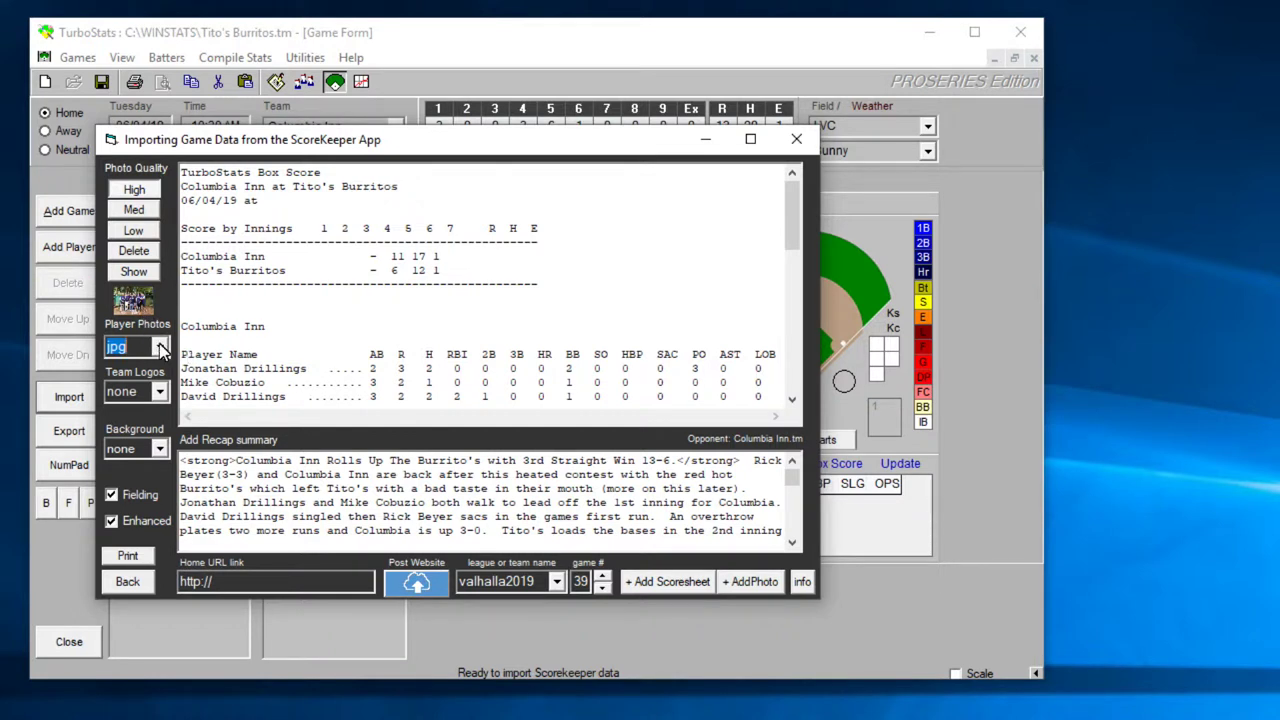
click(160, 393)
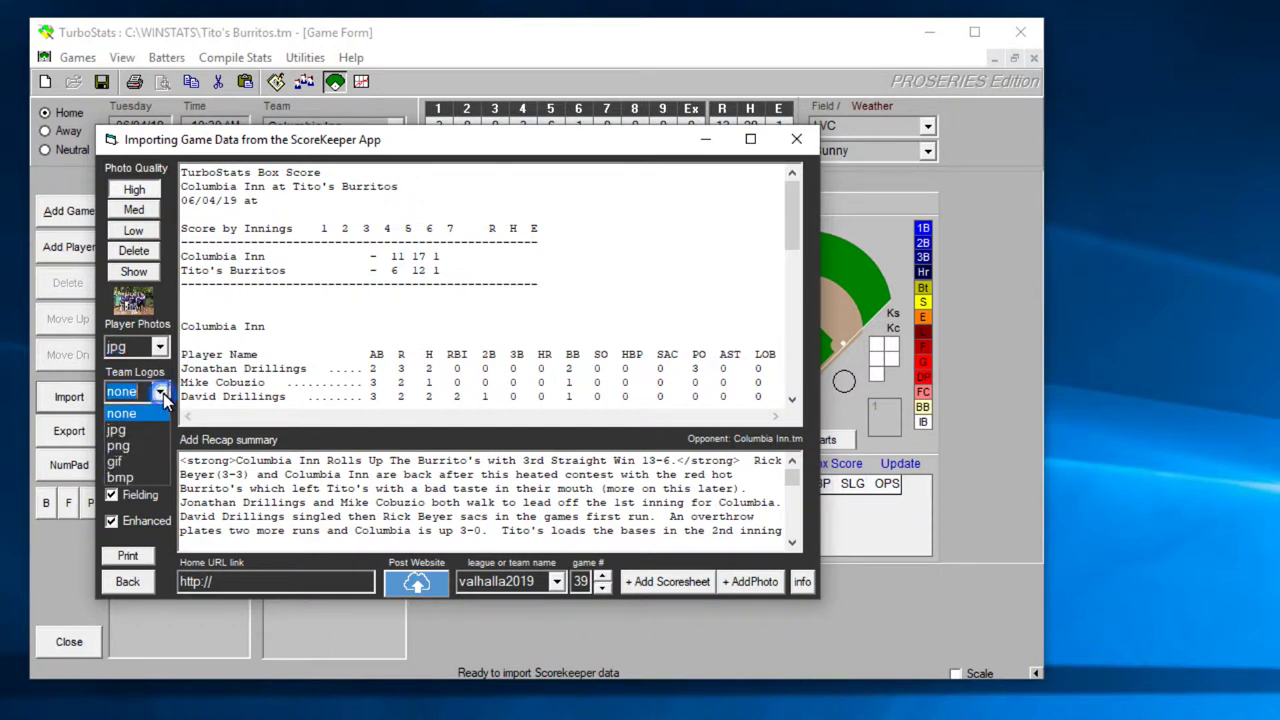
click(143, 444)
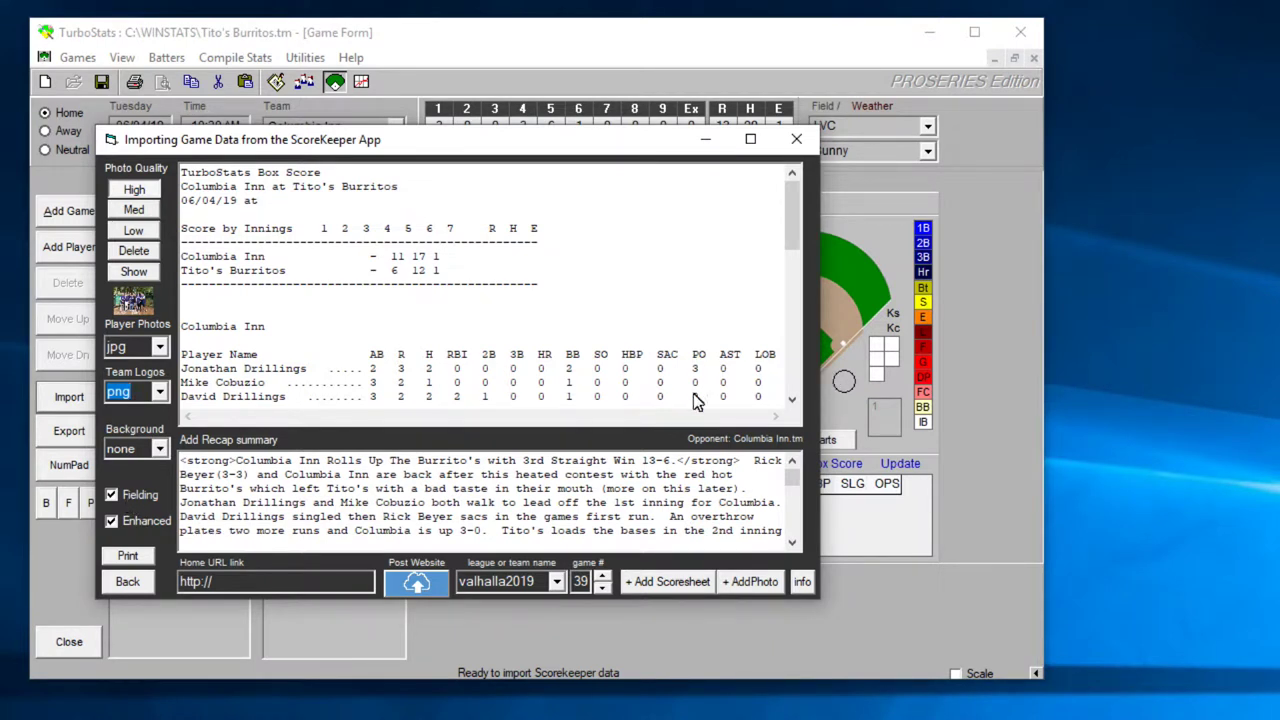
click(134, 495)
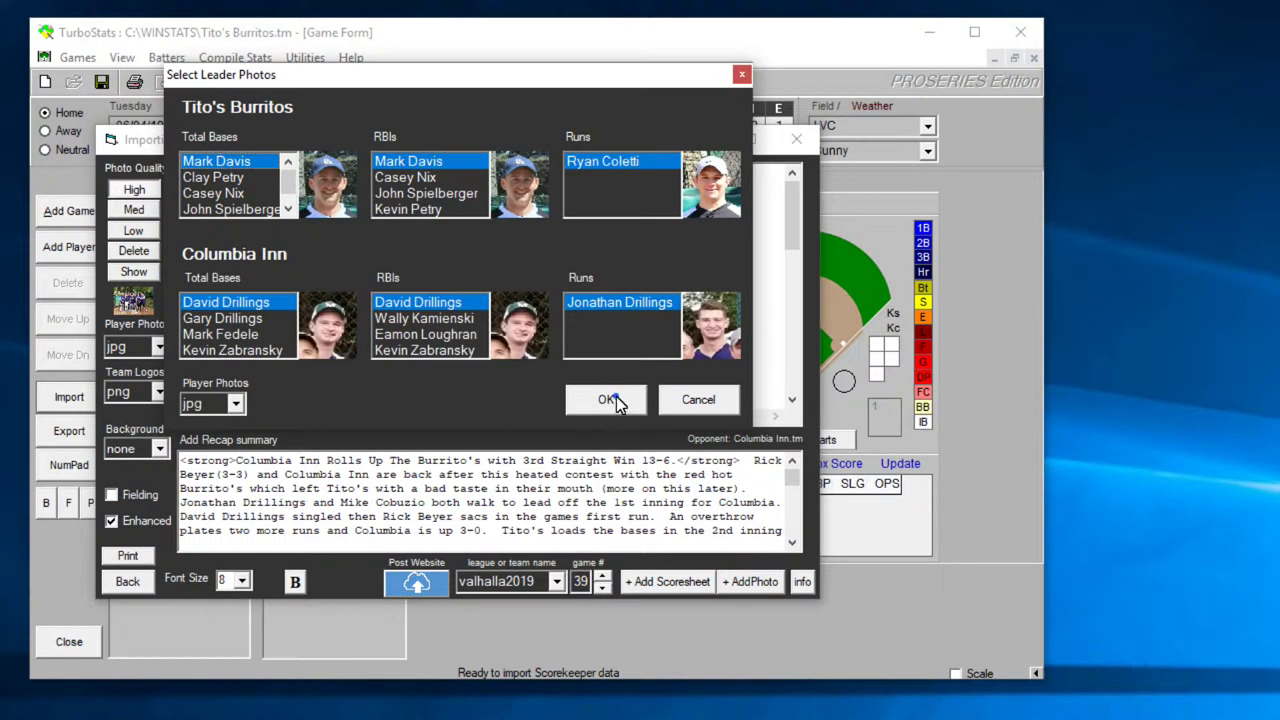
- Accept the suggested leader photos and turn off the enhanced box score layout
click(616, 396)
click(137, 525)
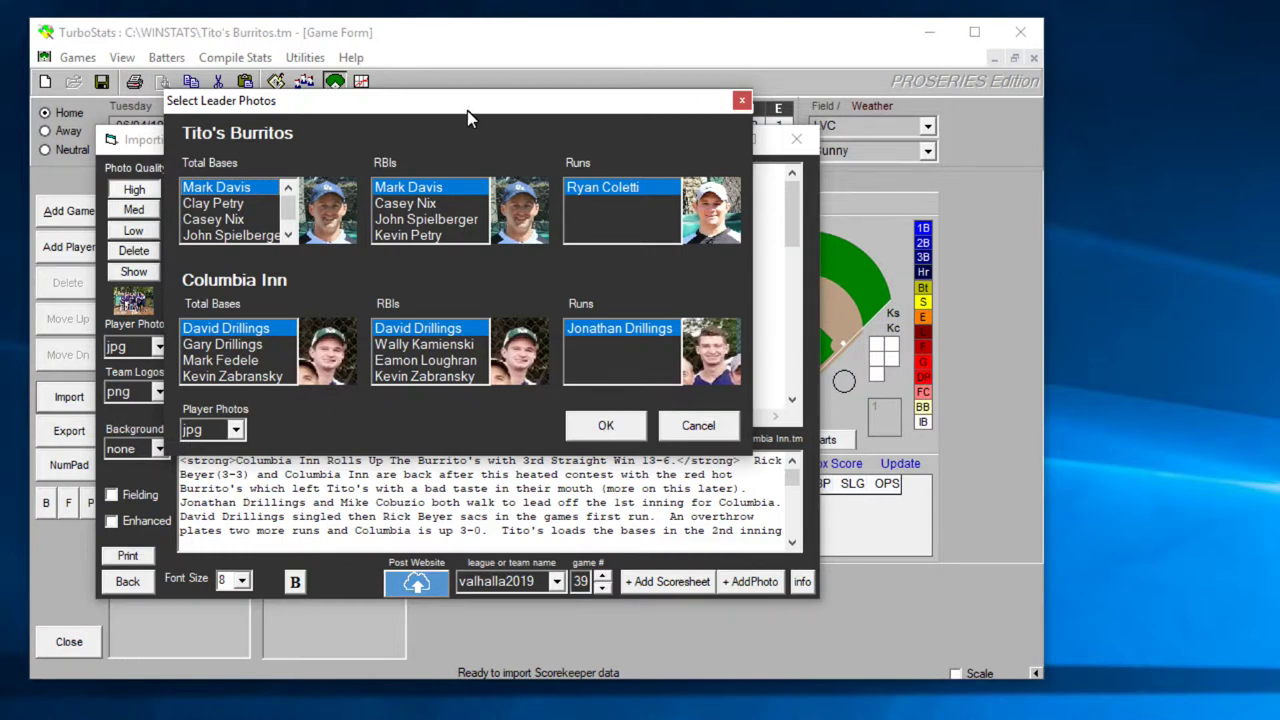
click(605, 420)
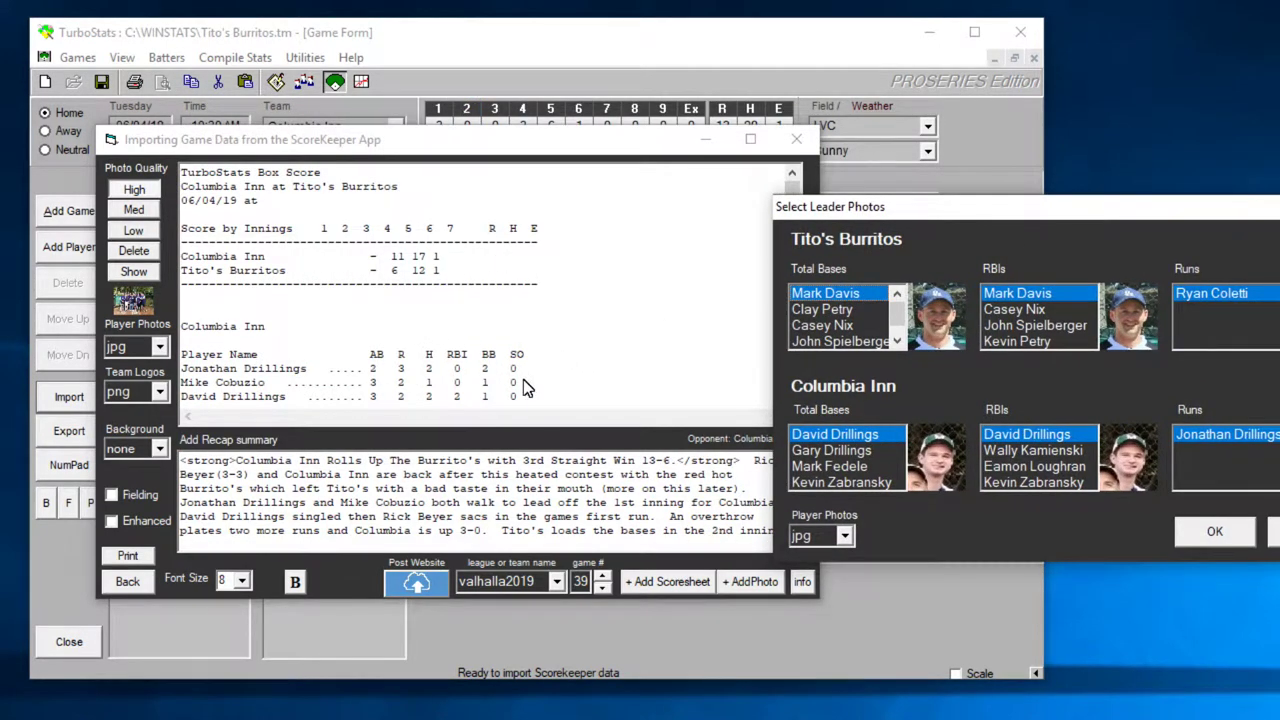
- Pick different Tito's Burritos RBI and Columbia Inn total-bases and RBI leaders, then confirm
drag(968, 206, 482, 86)
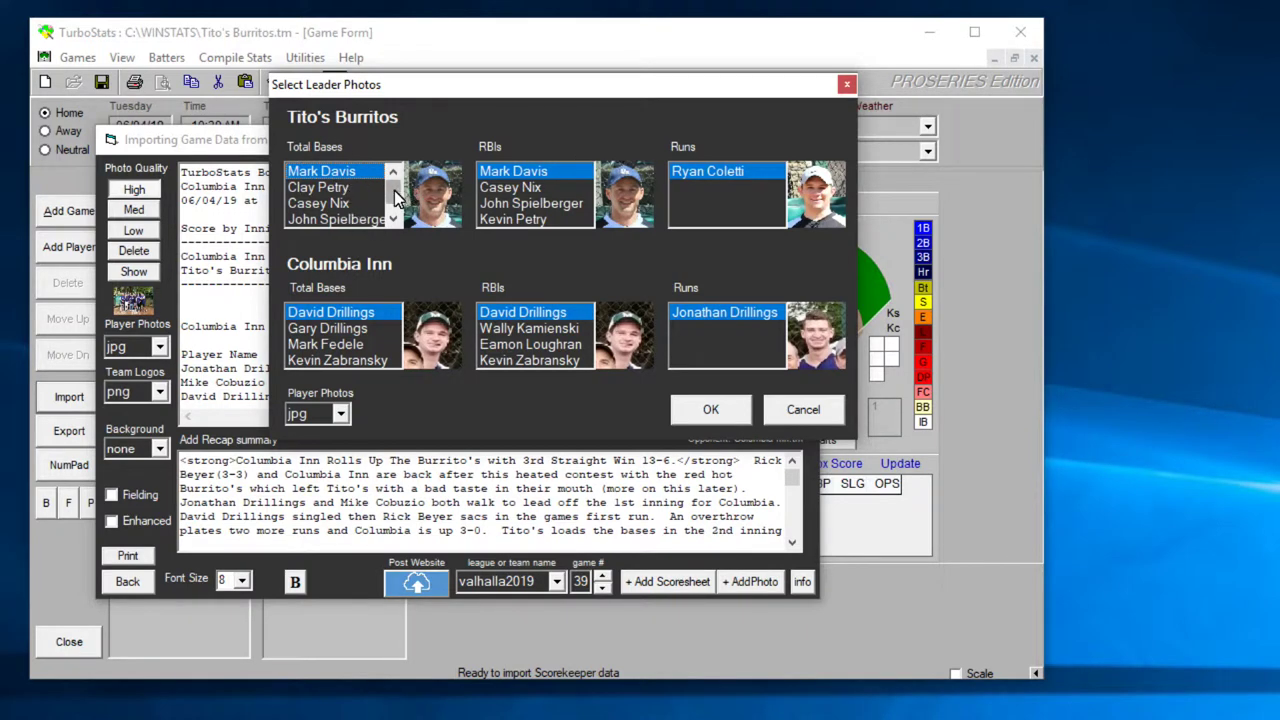
scroll(350, 190, down, 1)
scroll(345, 185, up, 1)
click(533, 188)
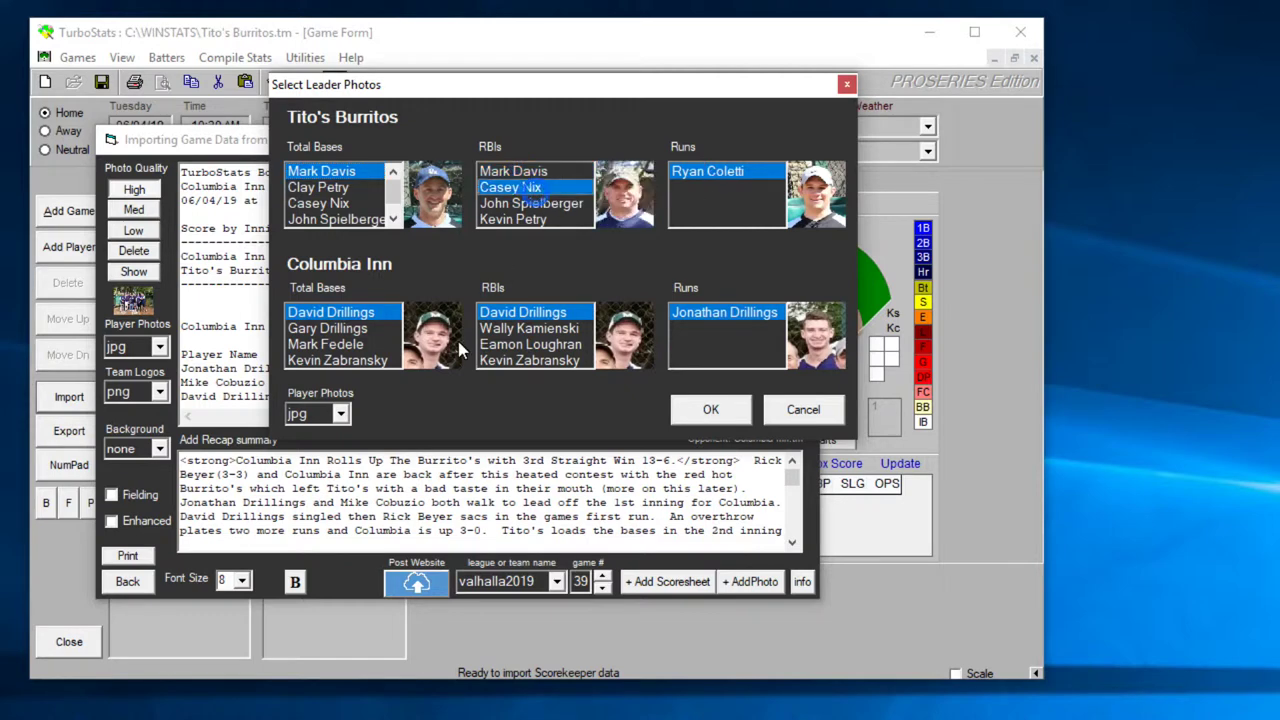
click(355, 330)
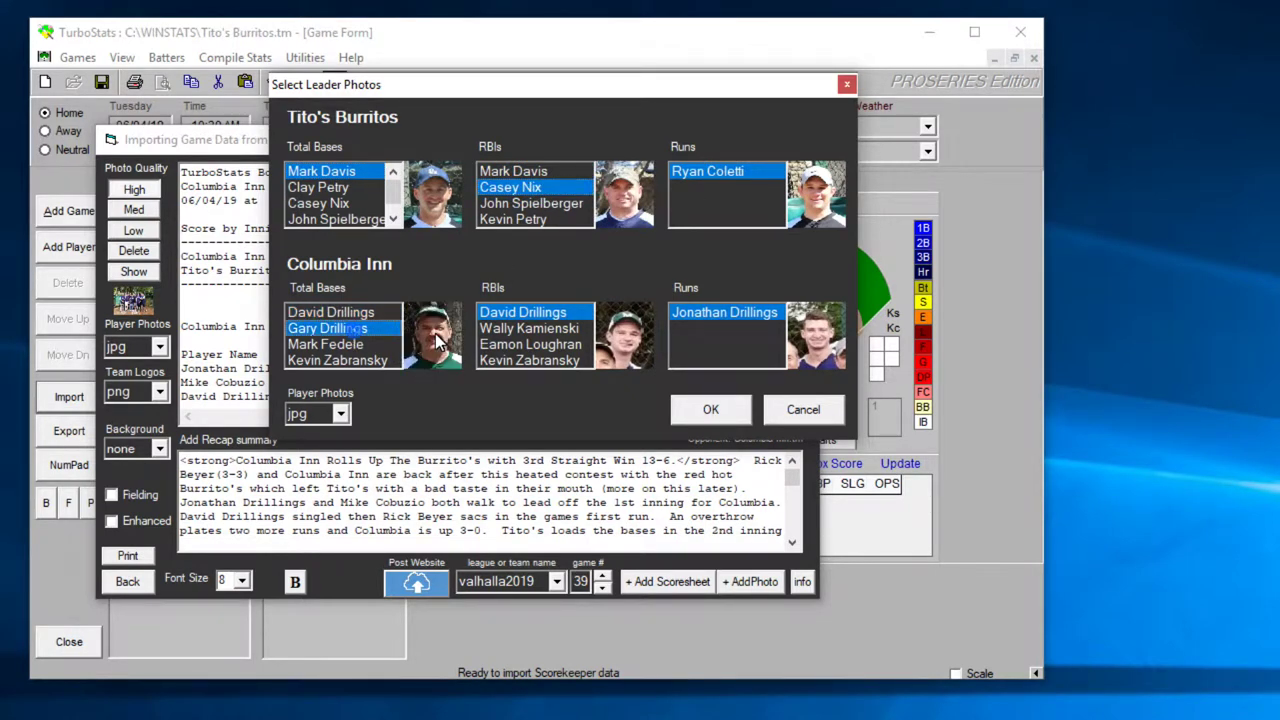
click(539, 330)
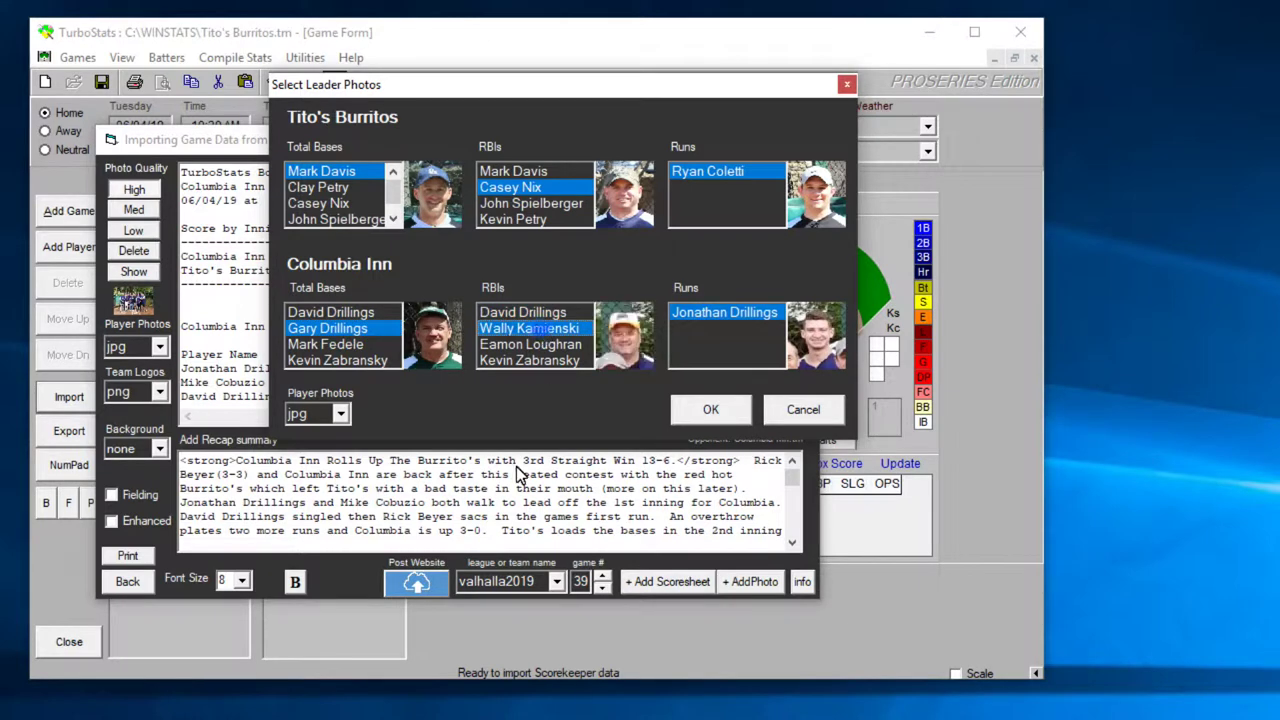
click(718, 411)
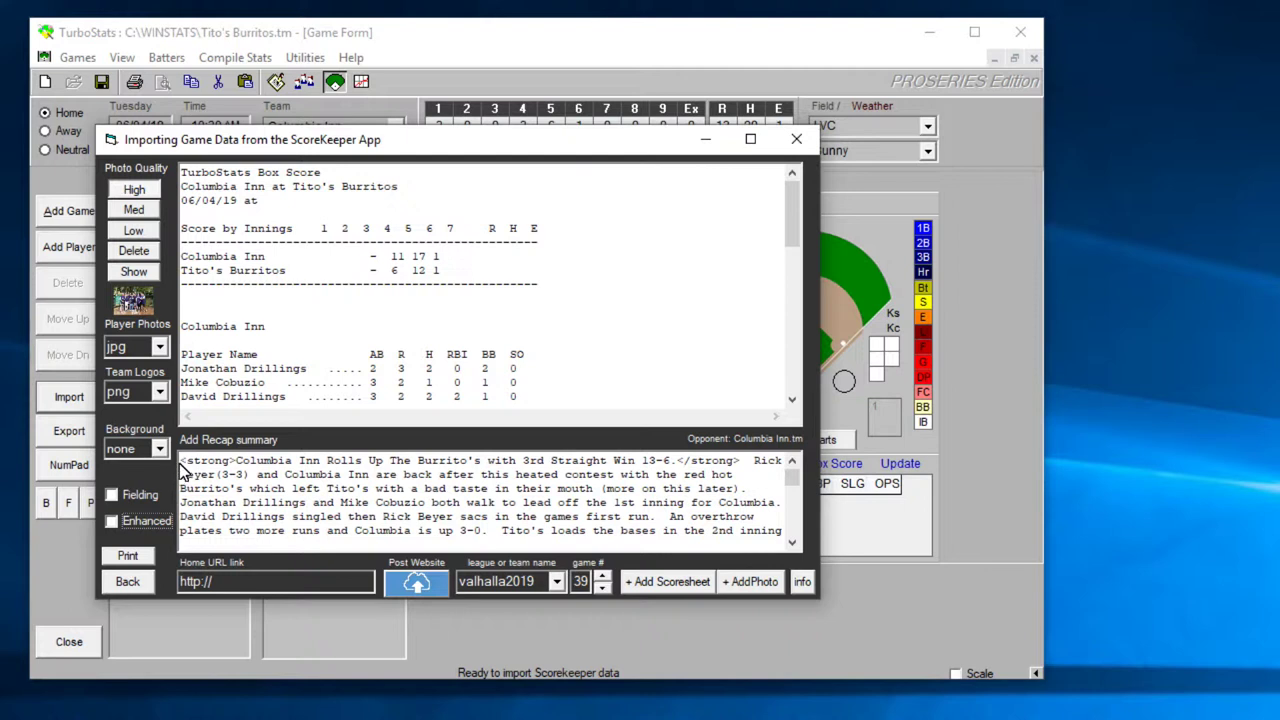
drag(181, 461, 236, 468)
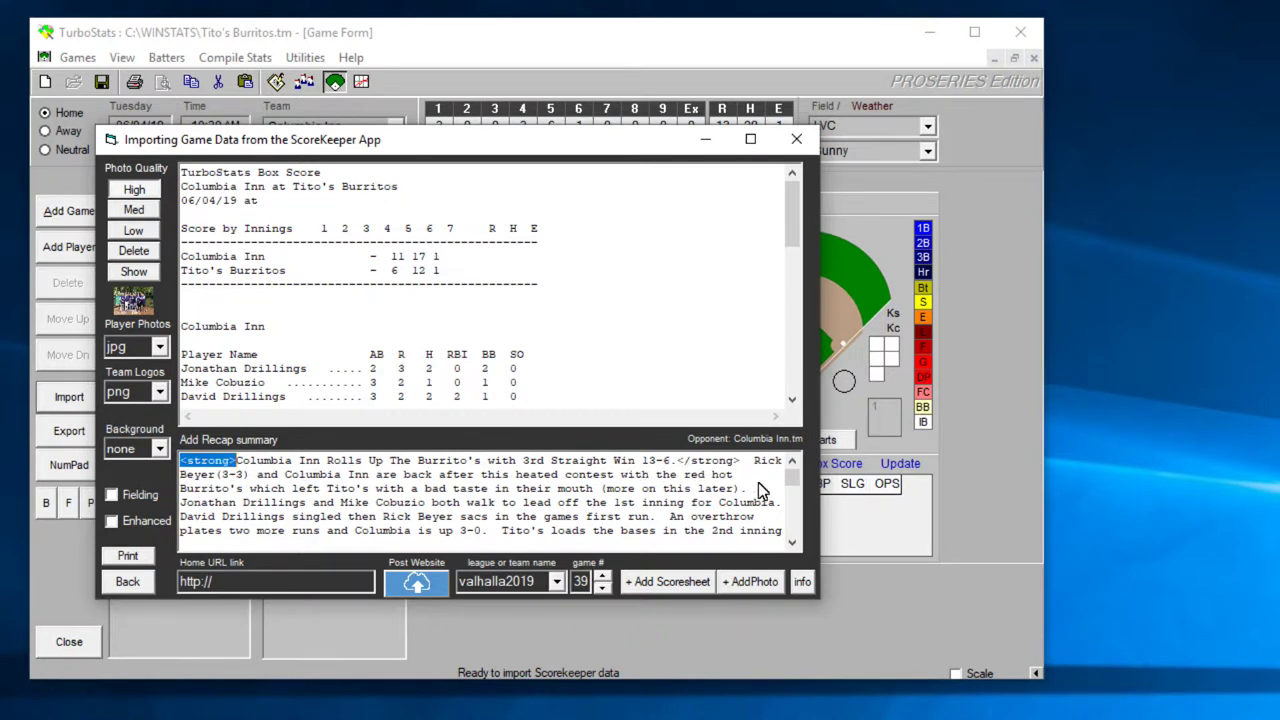
drag(791, 491, 797, 455)
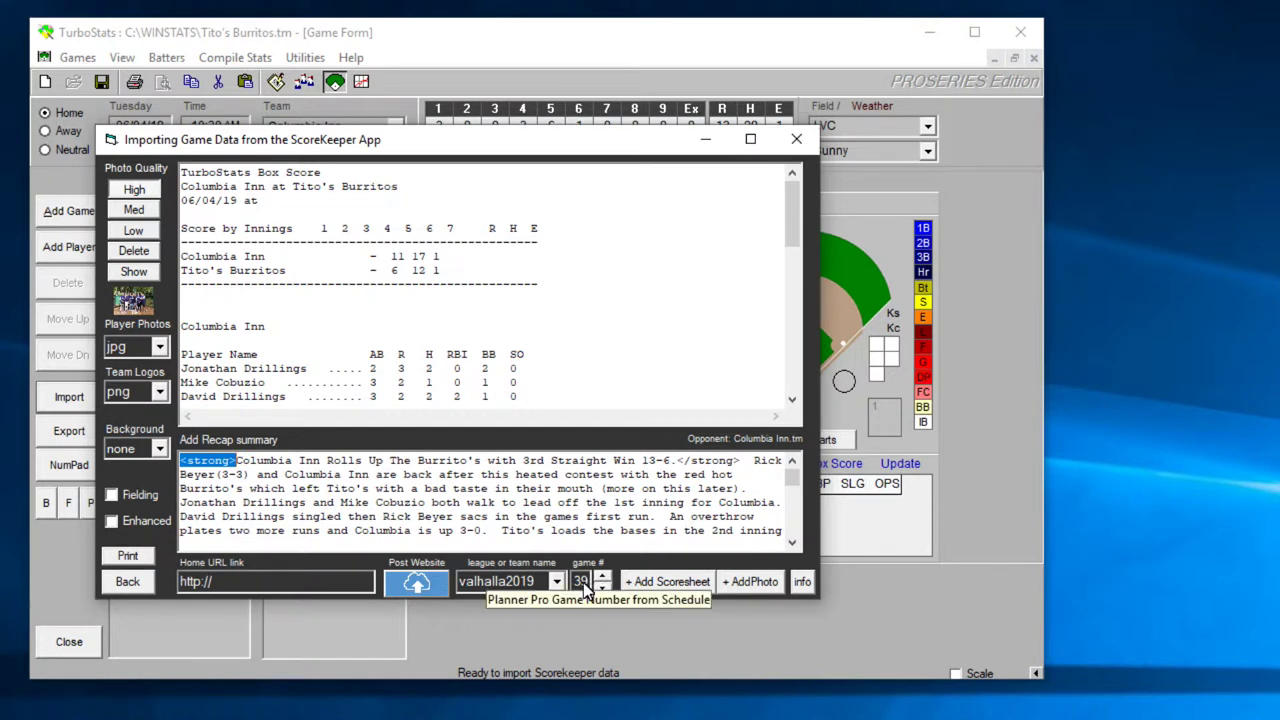
click(579, 586)
click(584, 587)
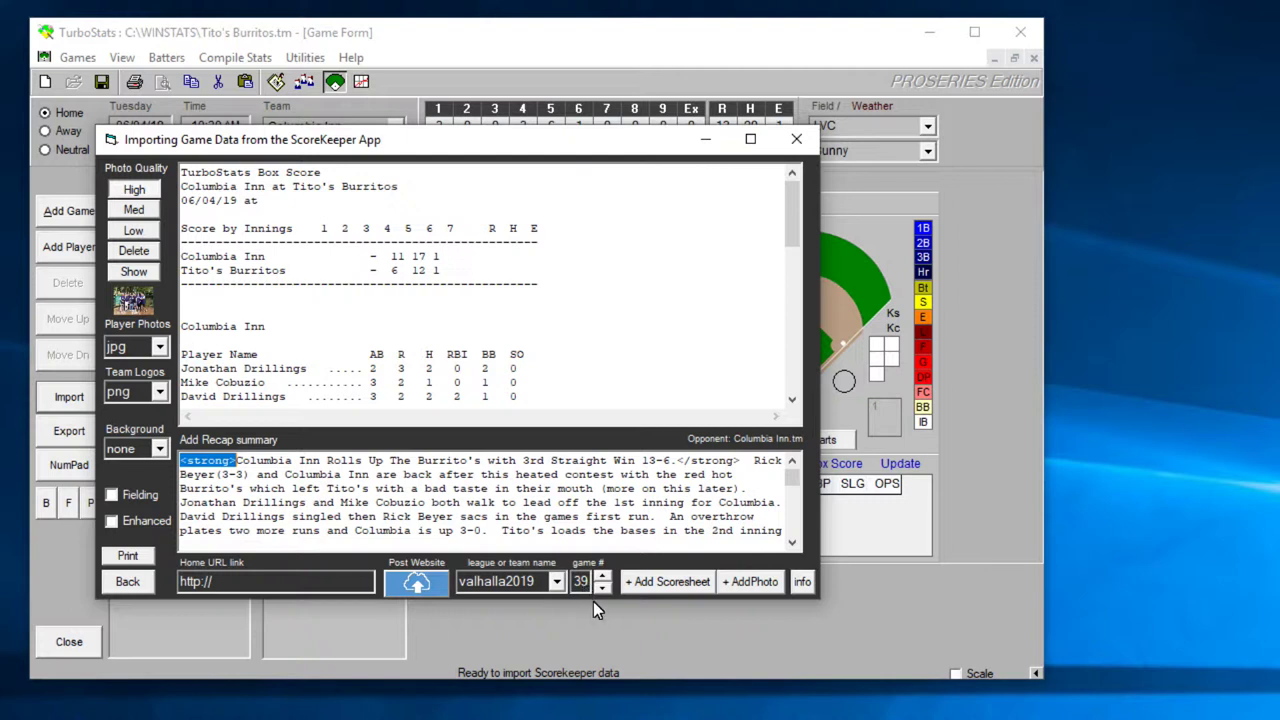
click(535, 580)
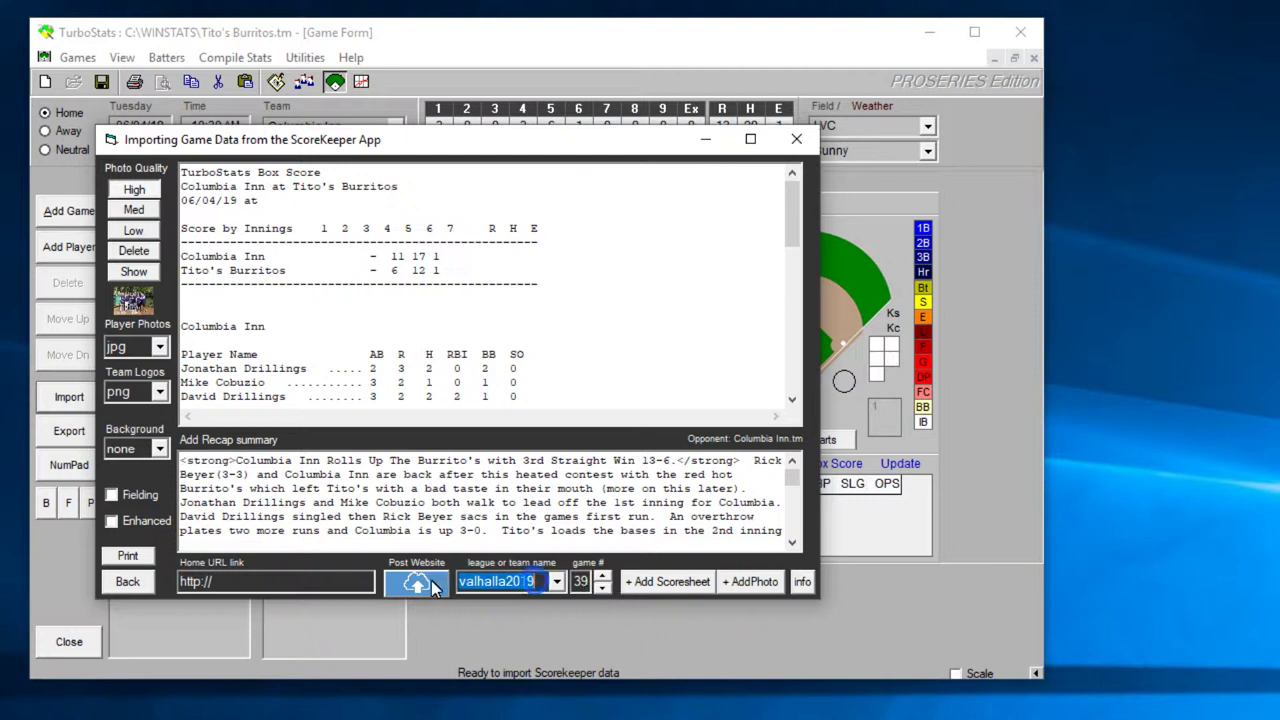
click(537, 584)
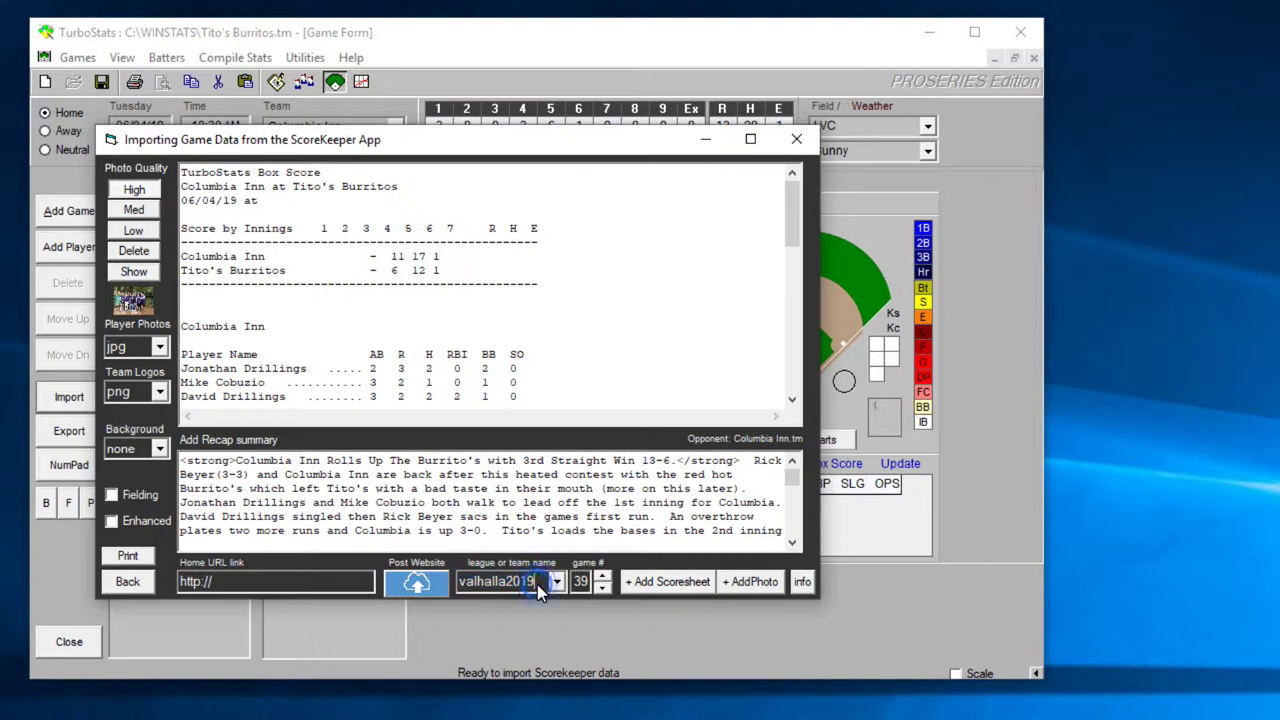
click(218, 583)
drag(791, 217, 797, 298)
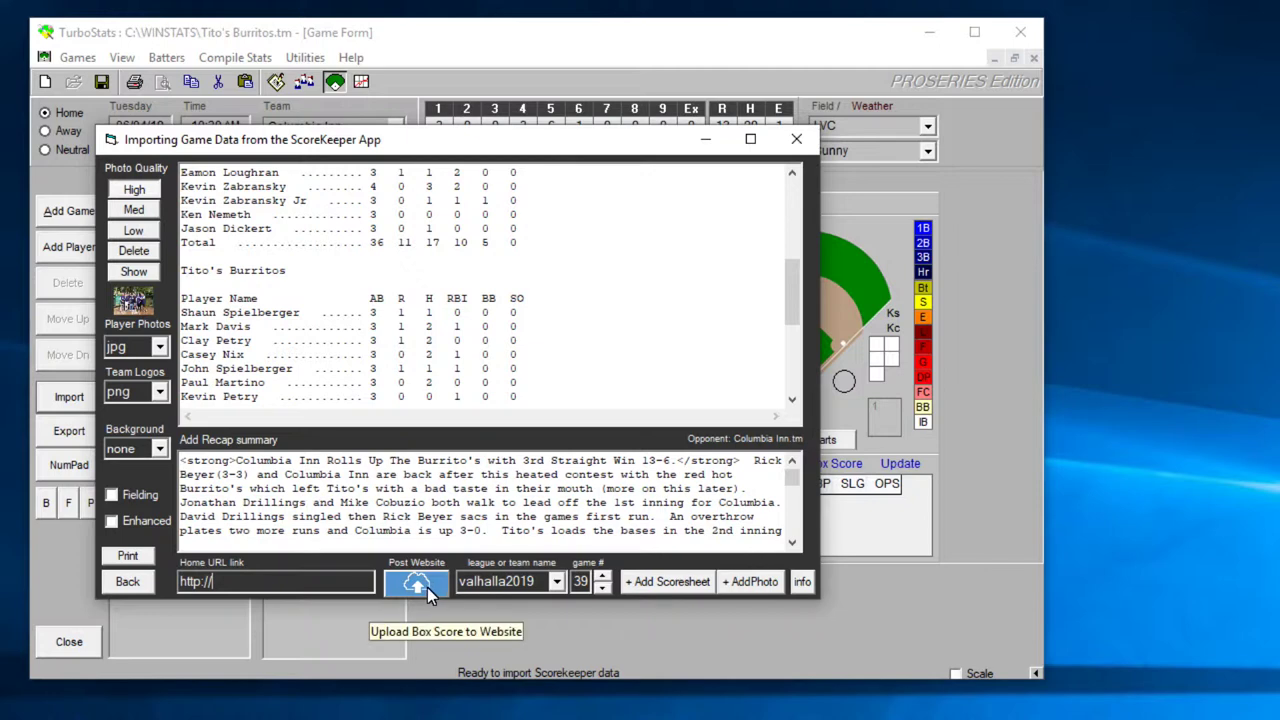
- Replace the existing team photo with valhalla2019_recap24.jpg as the box score photo
click(750, 580)
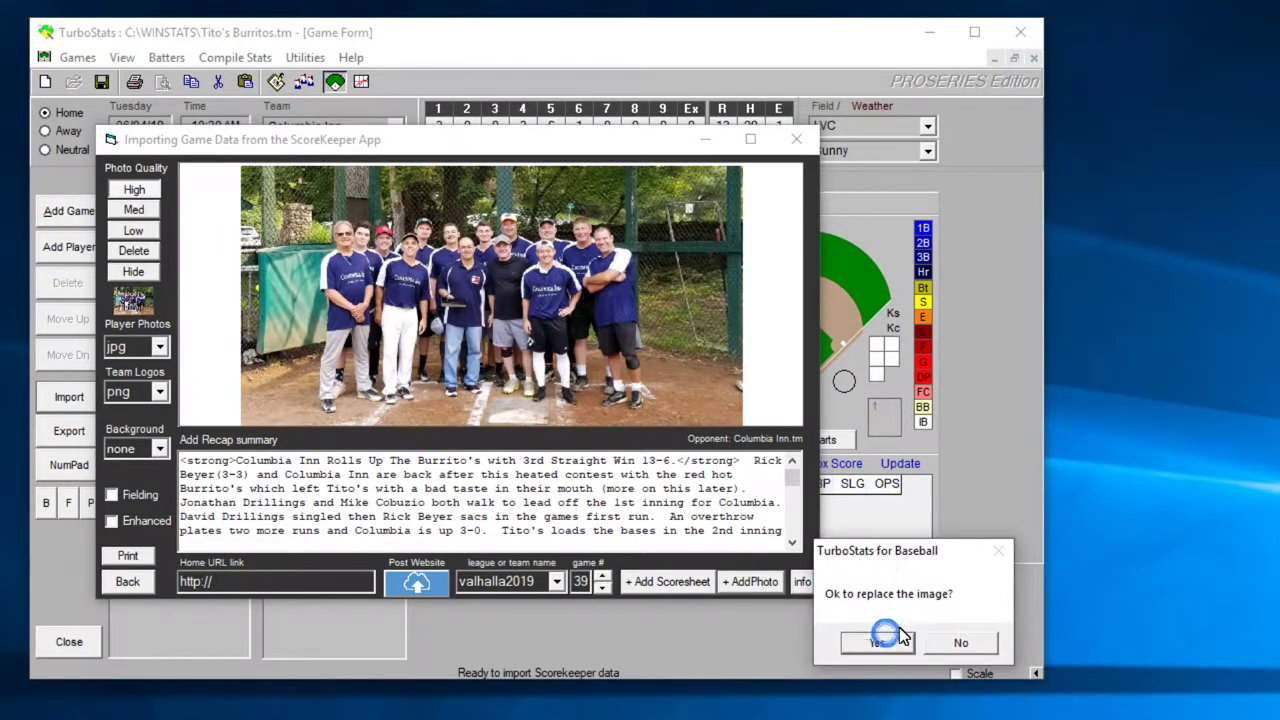
click(882, 641)
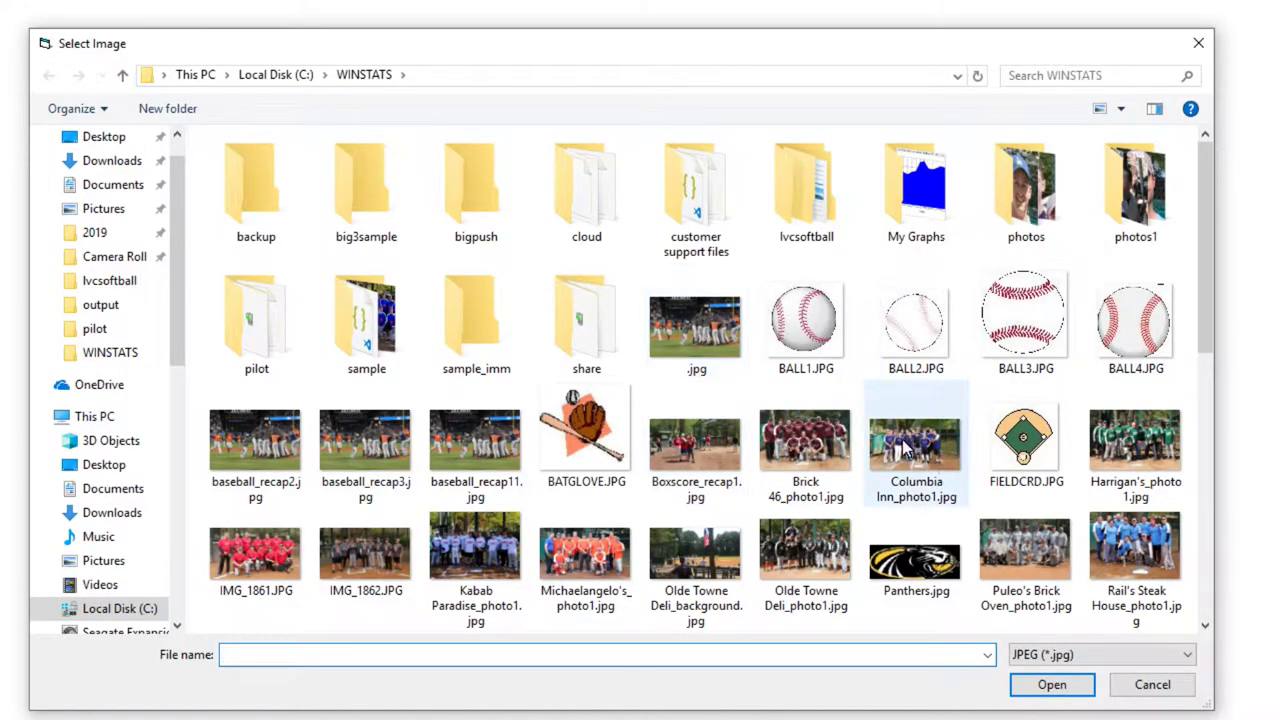
scroll(1100, 540, down, 5)
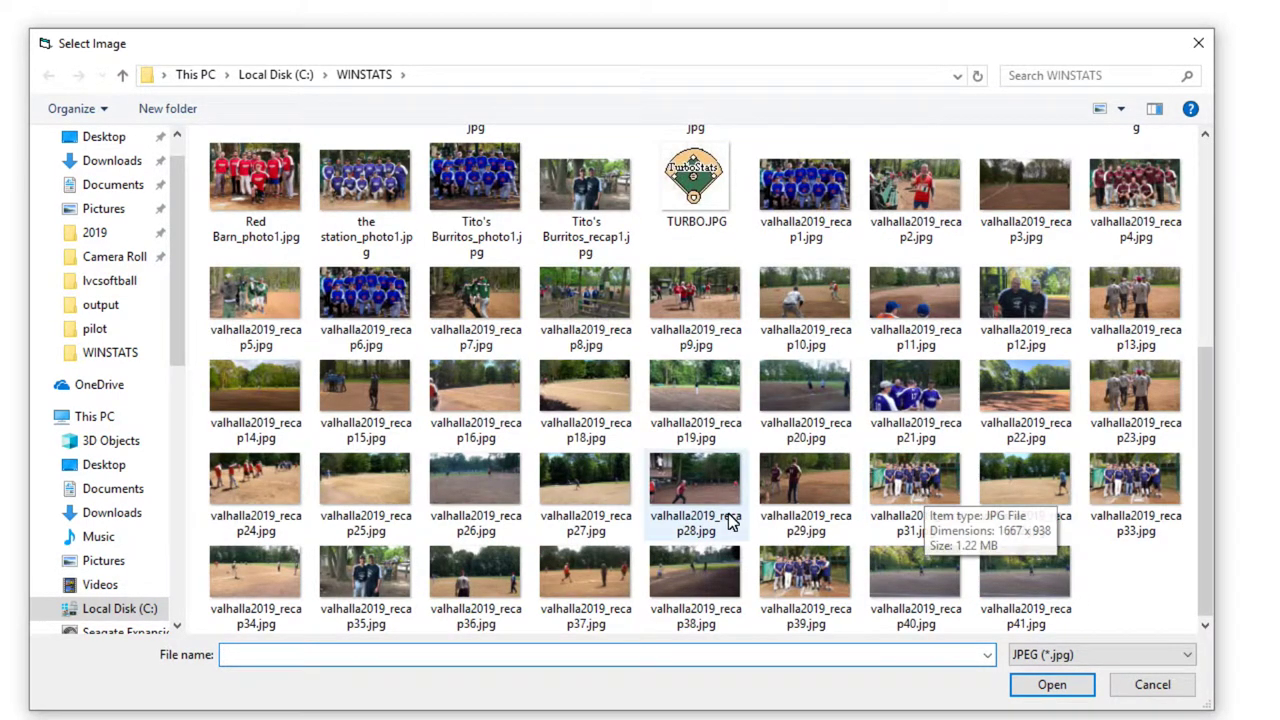
click(267, 490)
double_click(267, 490)
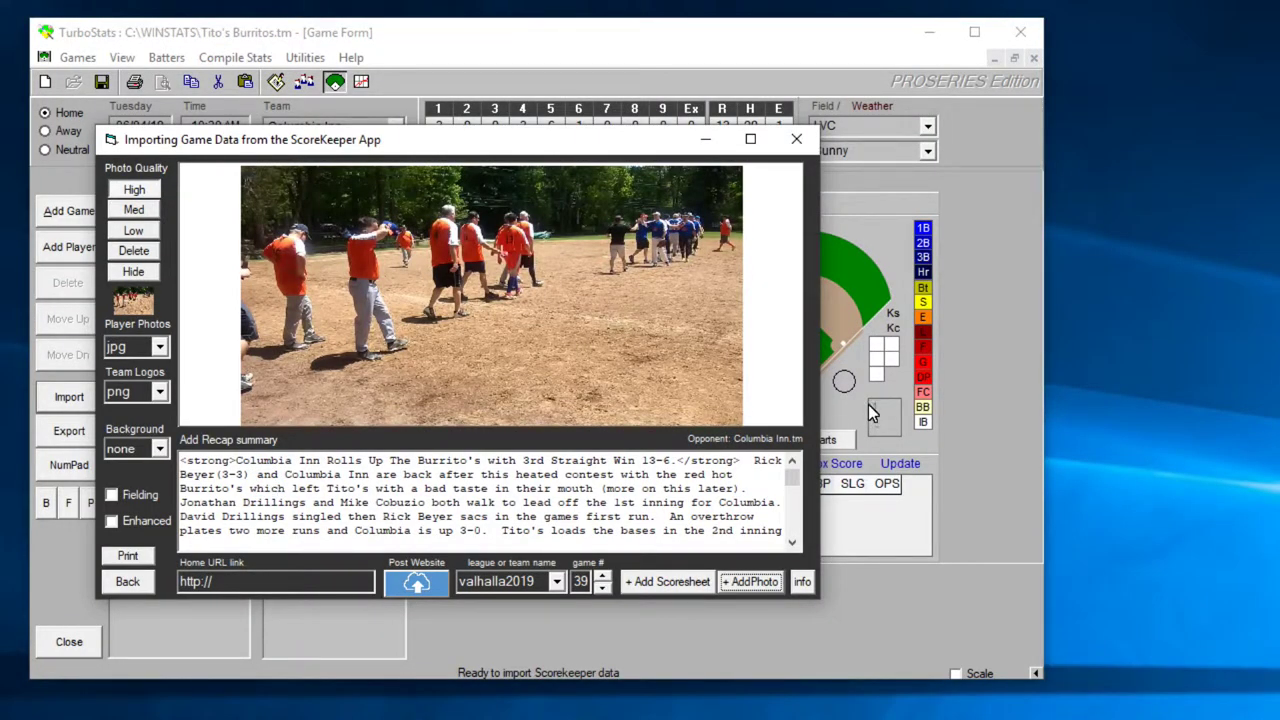
click(667, 581)
- Print the 6-4_Tito's_B_v_Columbia scorecard to the PDF reDirect v2 printer
drag(897, 501, 688, 358)
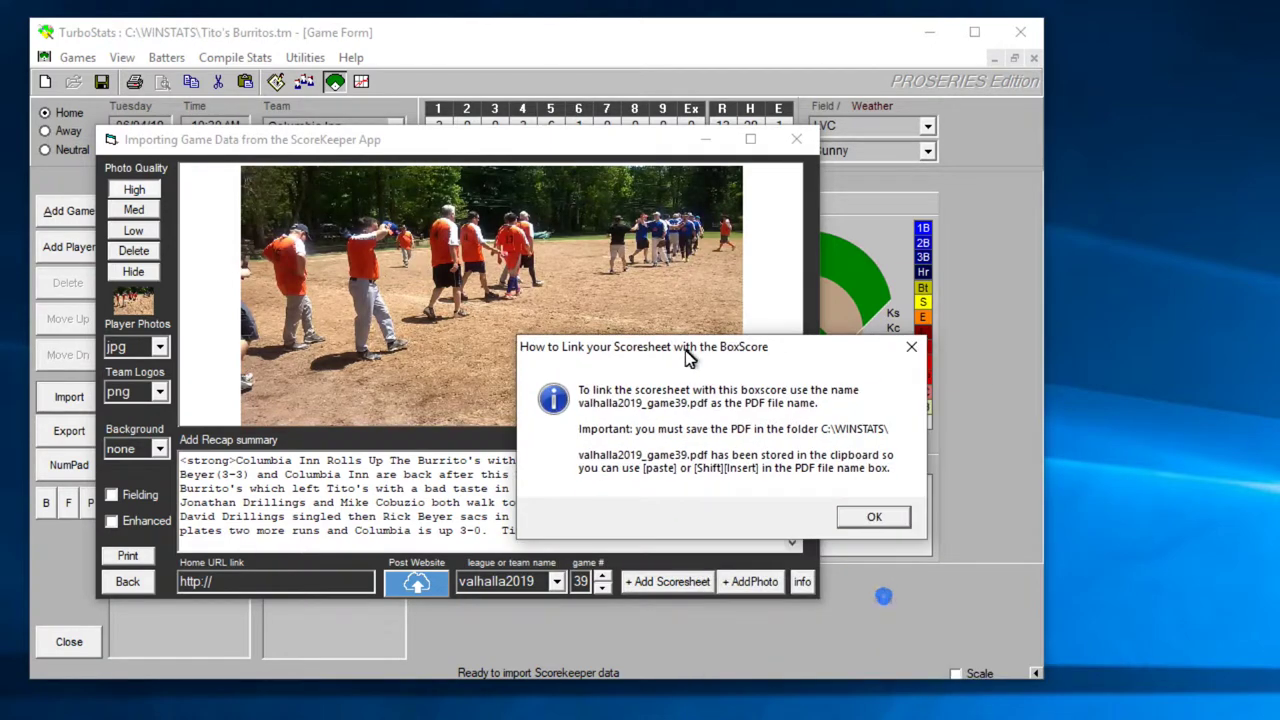
click(874, 516)
drag(870, 514, 720, 268)
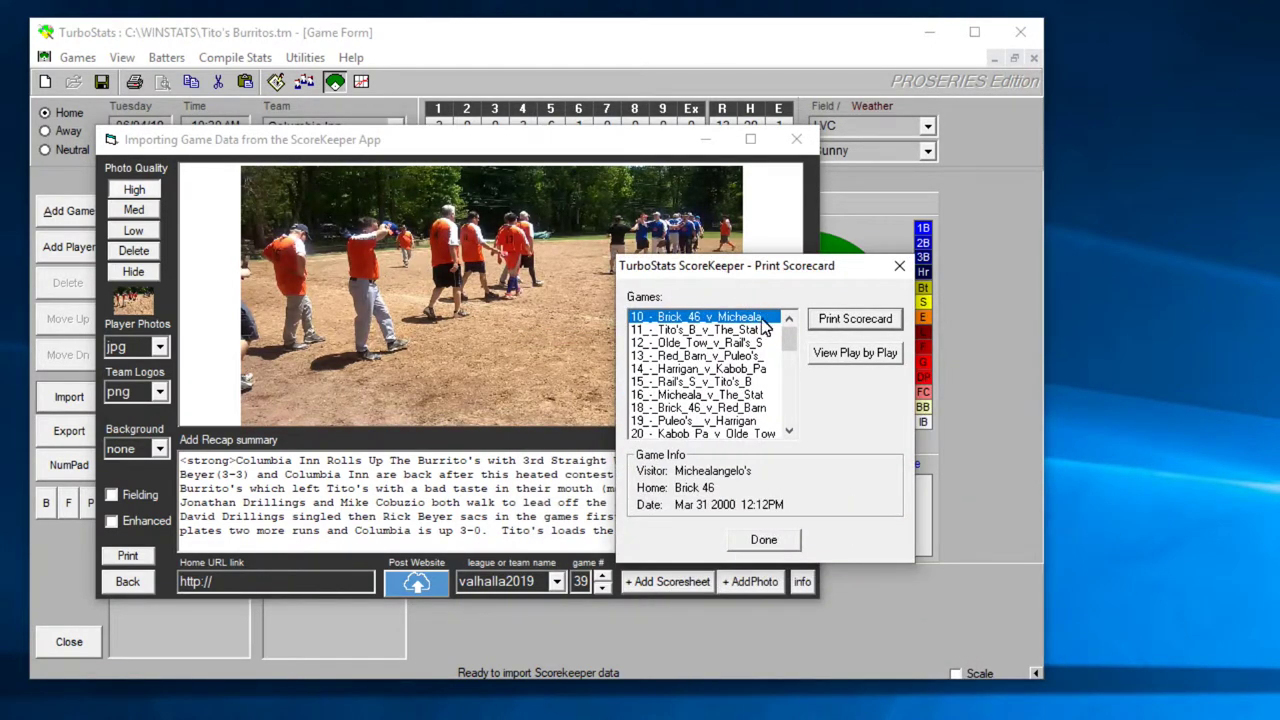
drag(788, 340, 799, 402)
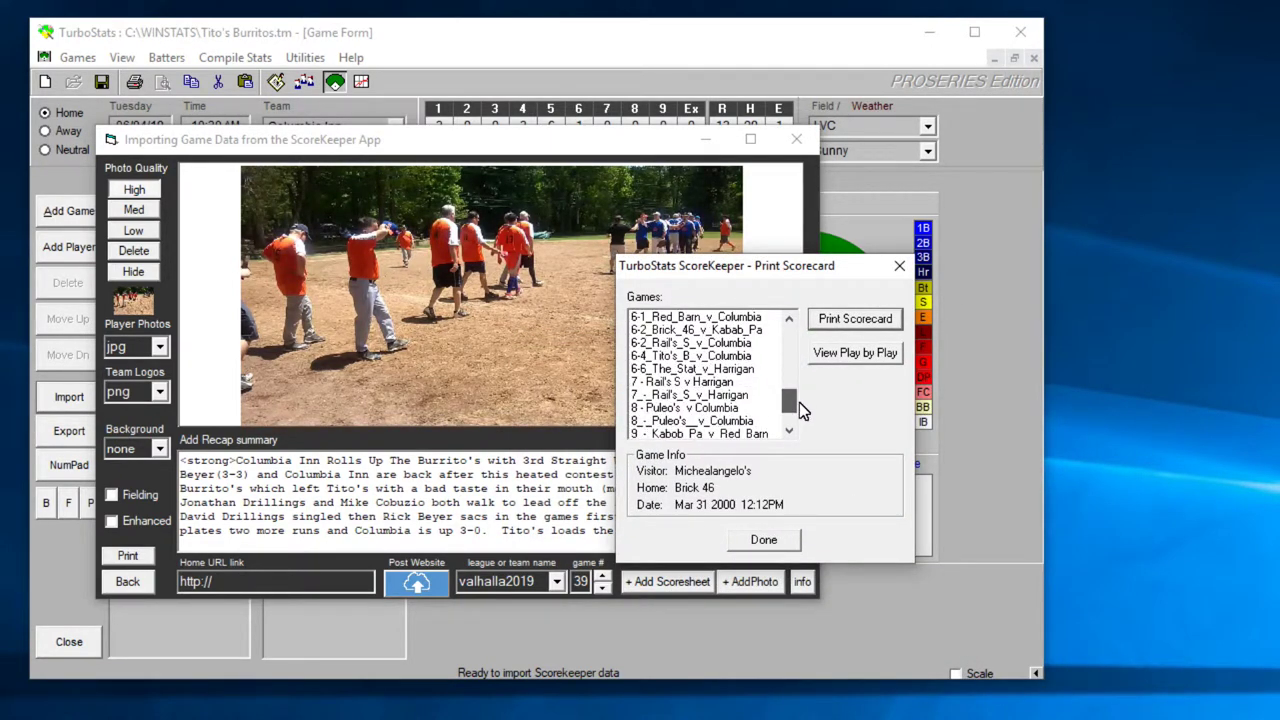
click(714, 357)
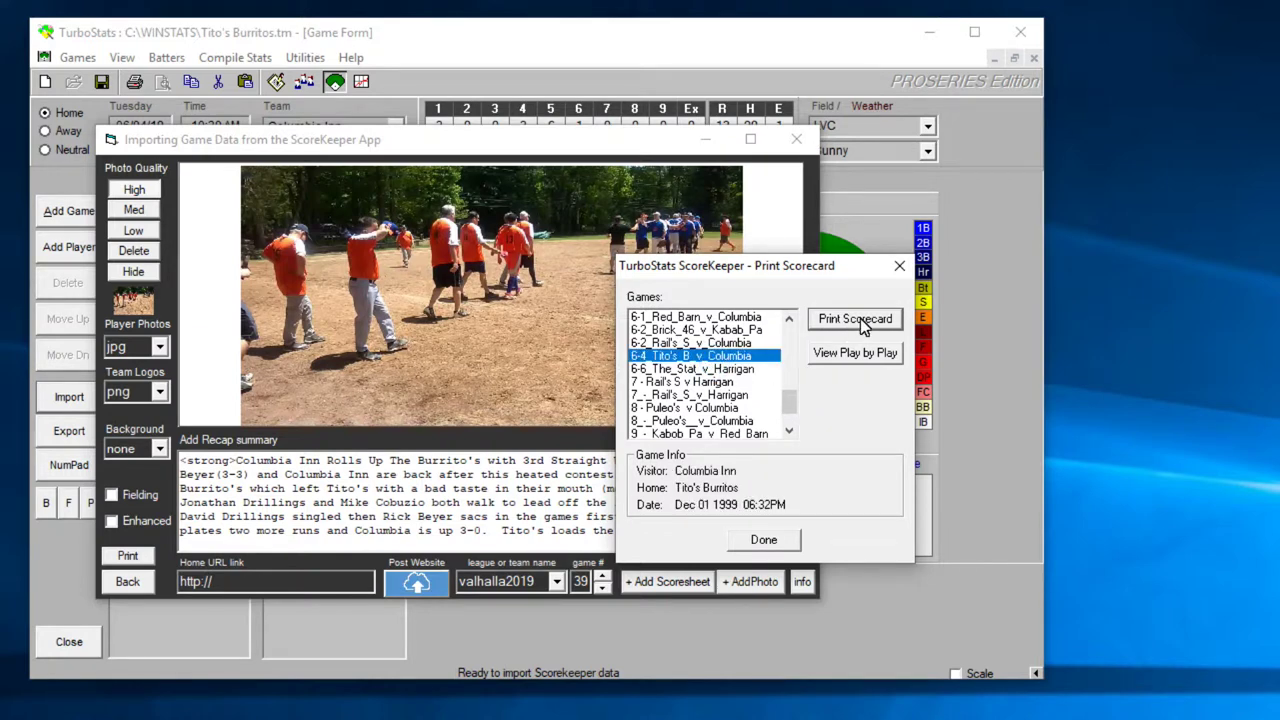
click(858, 320)
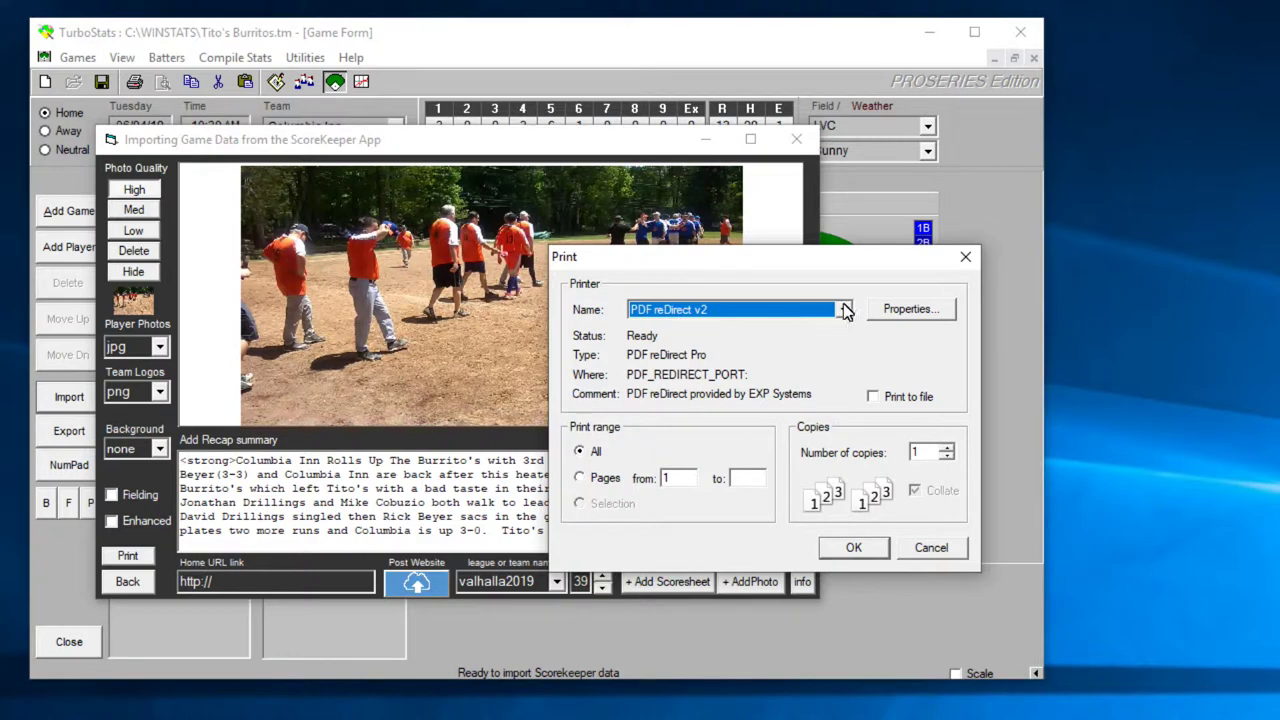
click(858, 547)
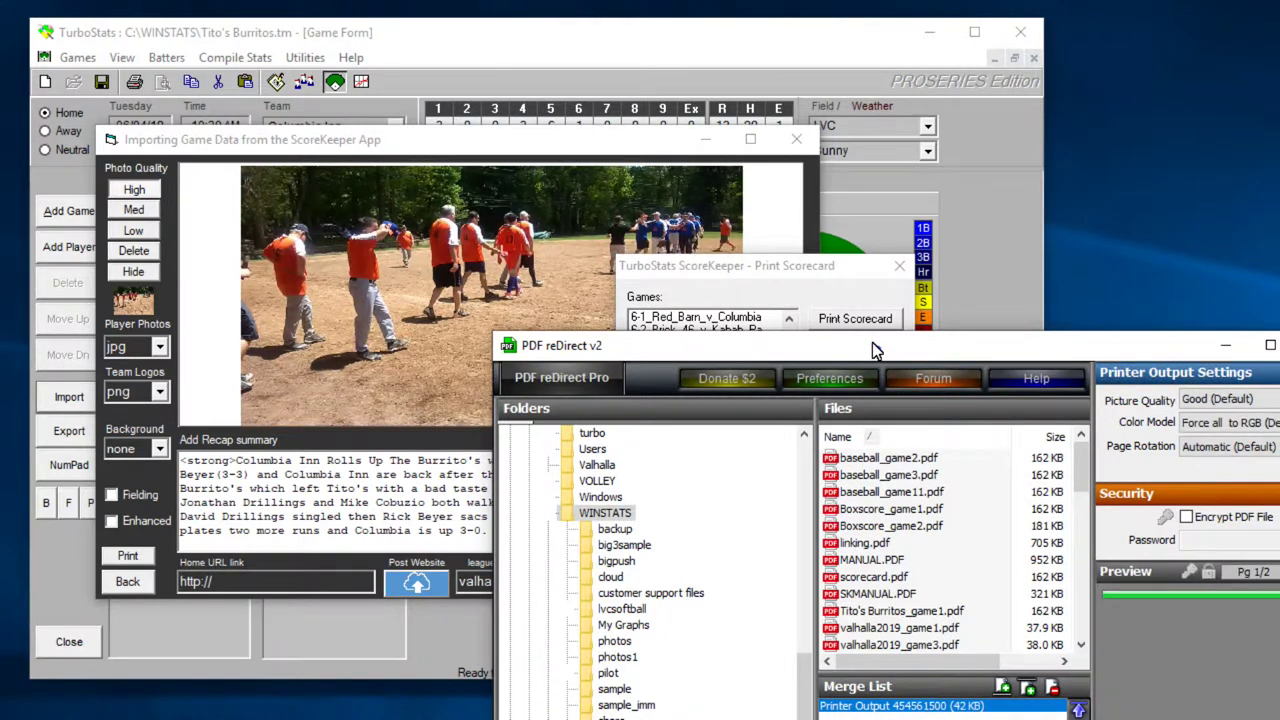
- Replace the Untitled file name with the pasted name valhalla2019_game39.pdf
drag(872, 342, 625, 62)
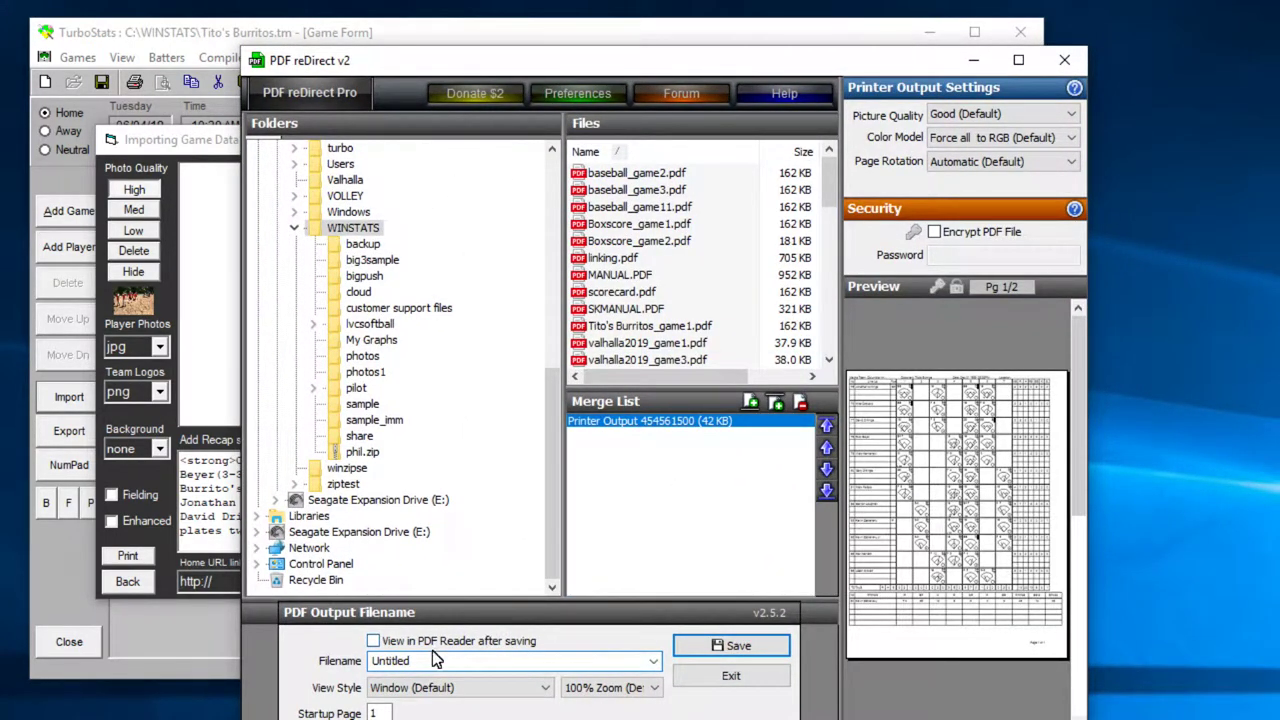
drag(430, 63, 951, 33)
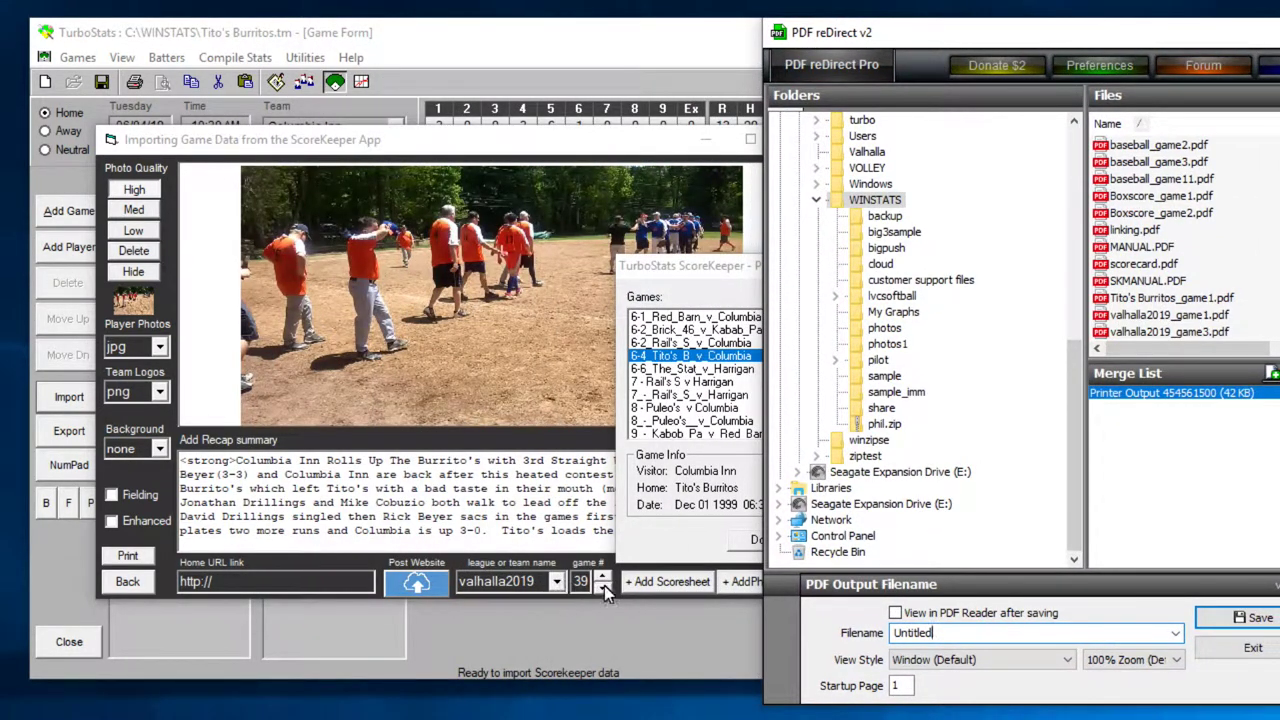
double_click(937, 640)
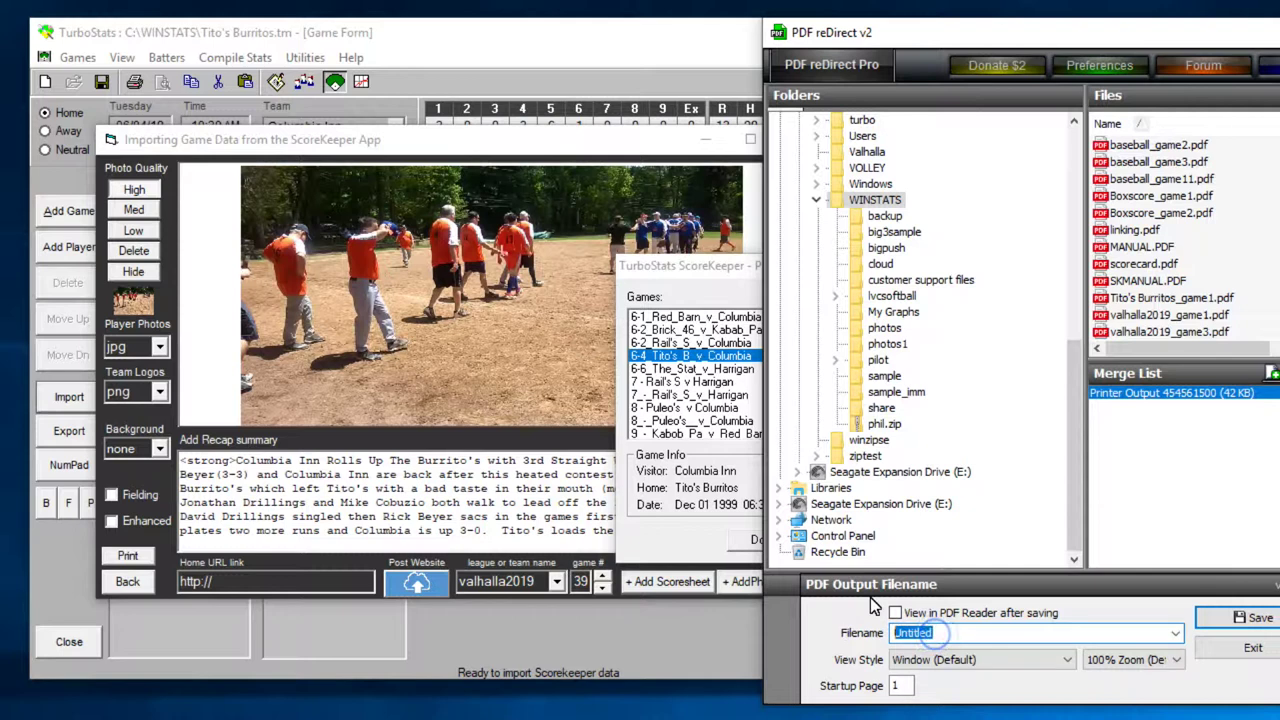
key(BackSpace)
text(valhalla2019_game39.pdf)
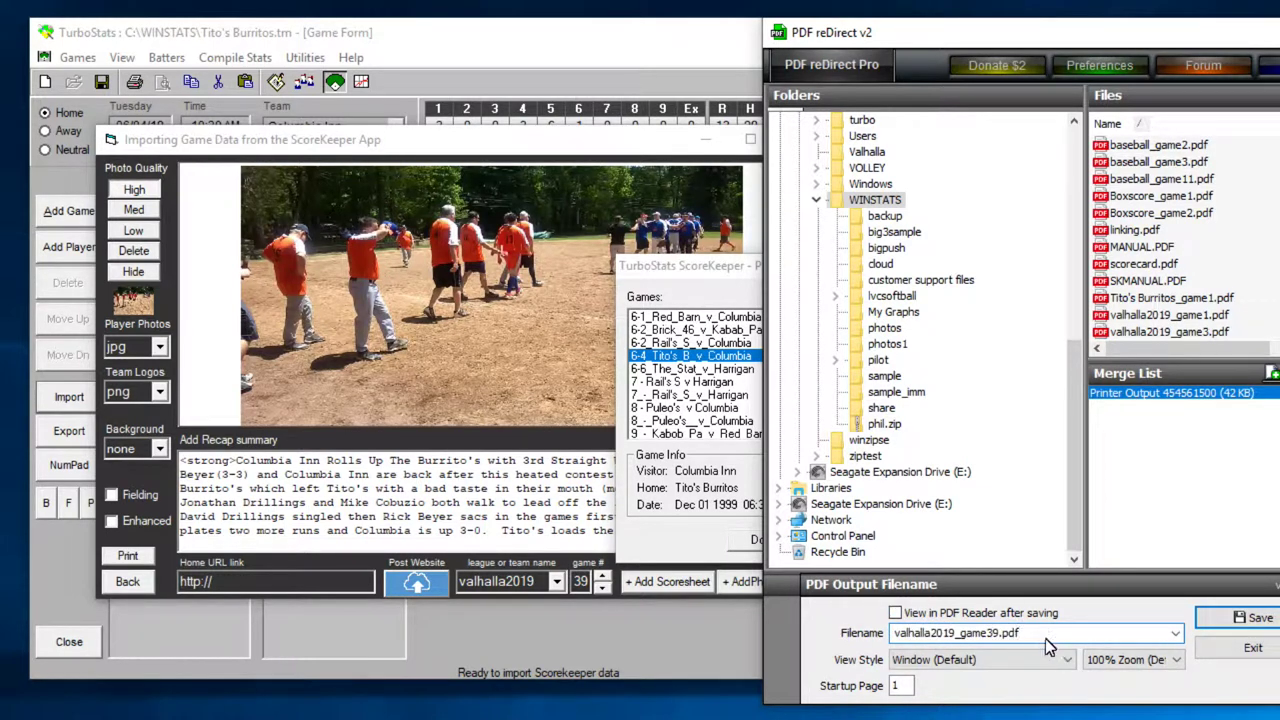
right_click(1028, 634)
key(Escape)
- Check the name against game 39 and save the scorecard as valhalla2019_game39.pdf
double_click(581, 584)
click(995, 642)
drag(1035, 633, 889, 633)
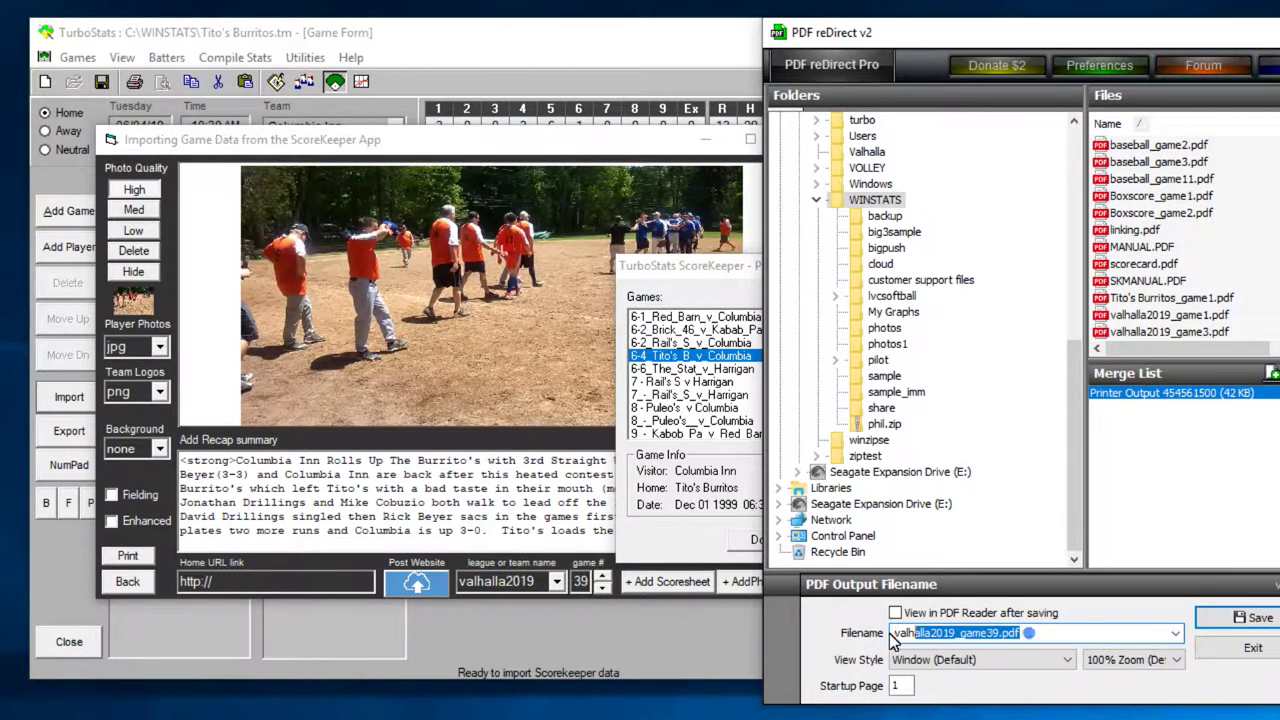
click(1238, 620)
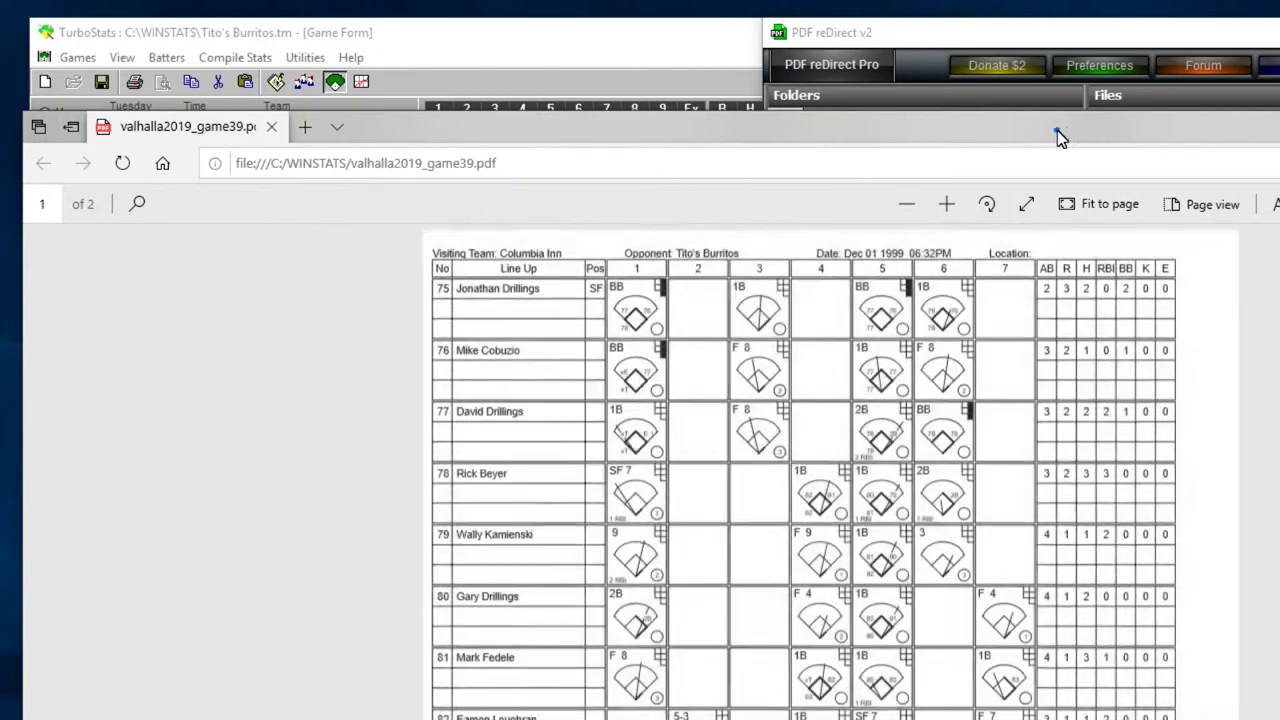
- Review the two-page scorecard PDF and close the preview
drag(1057, 131, 1024, 62)
scroll(858, 468, down, 6)
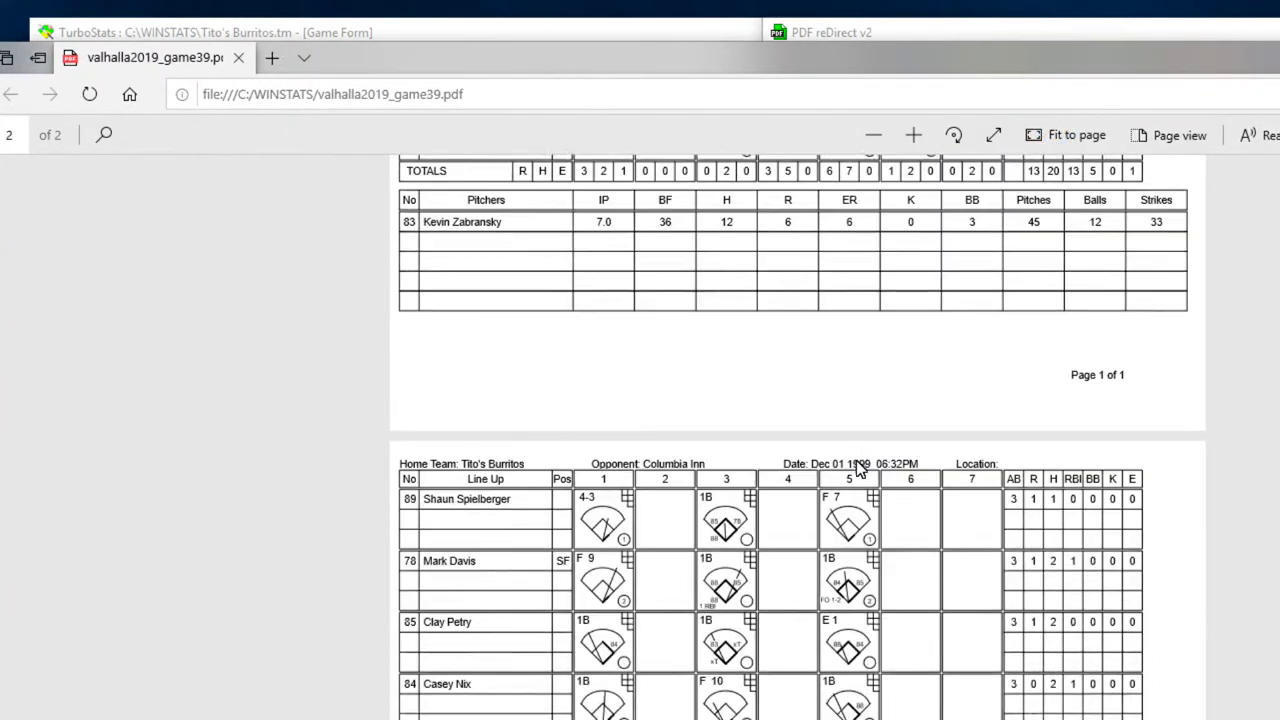
scroll(858, 468, up, 6)
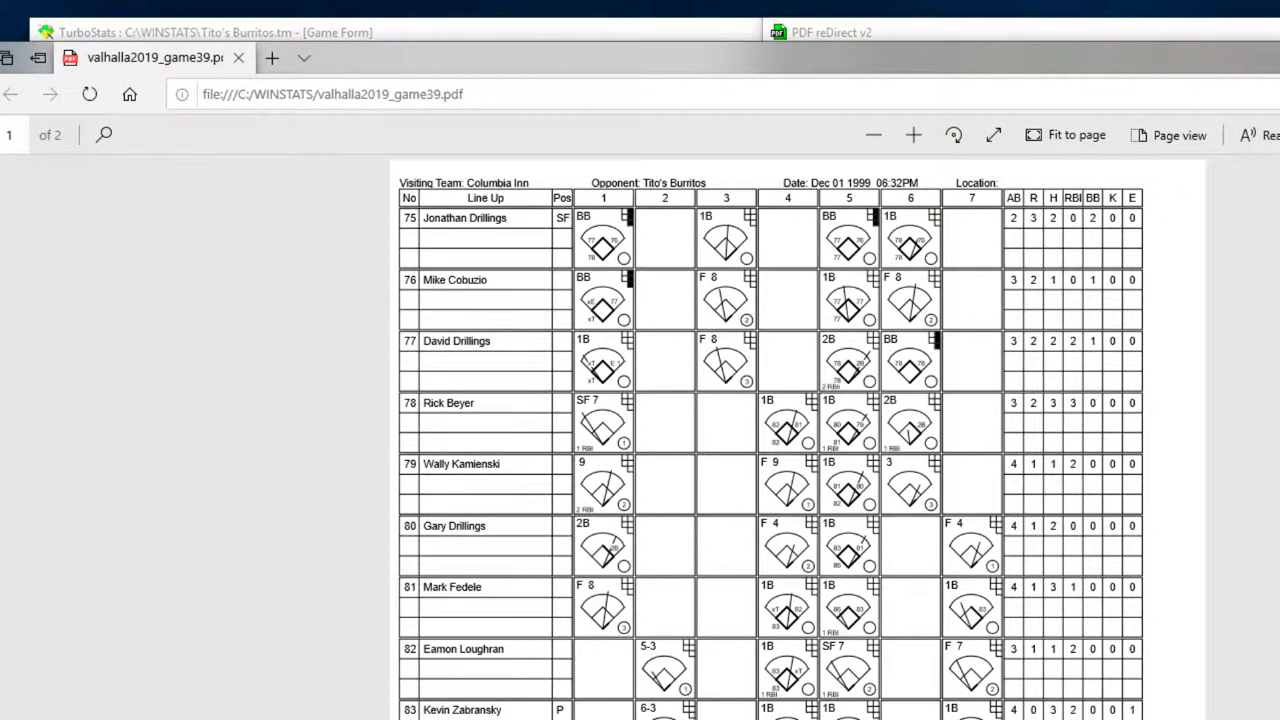
key(alt+F4)
- Exit PDF reDirect, cancel the ScoreKeeper import, and reselect game 8 against Columbia Inn
click(1242, 650)
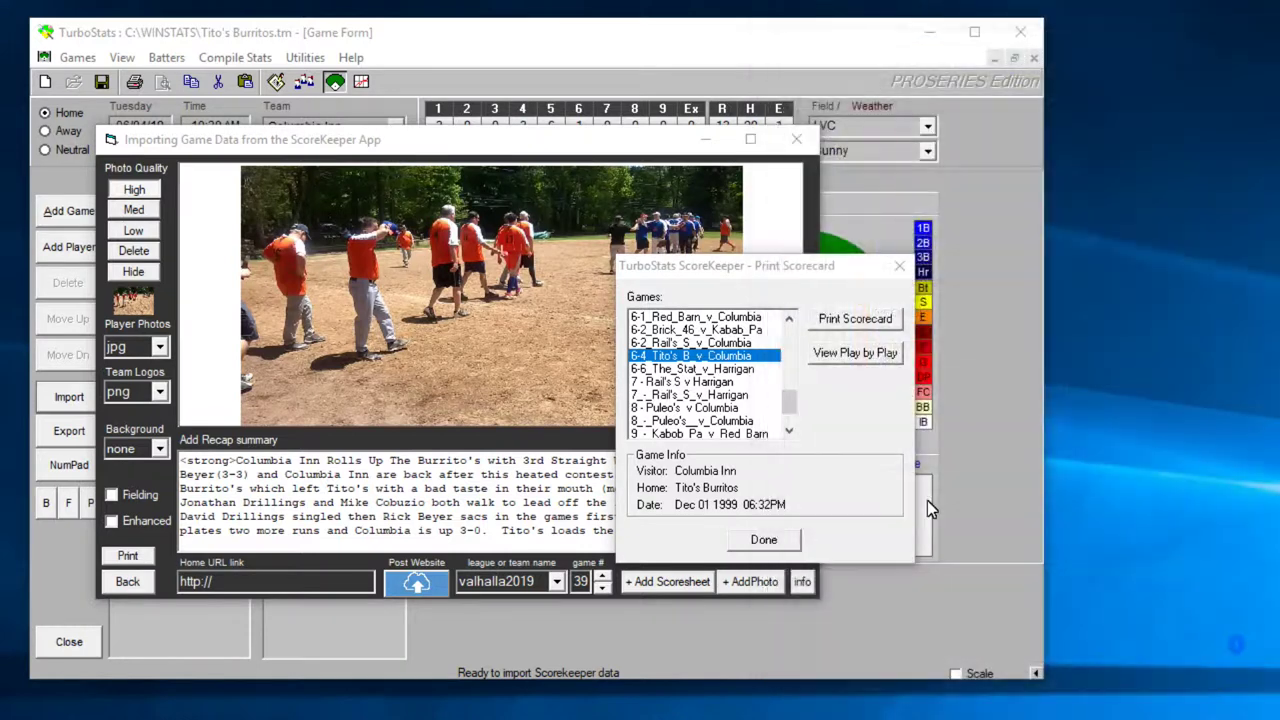
click(764, 541)
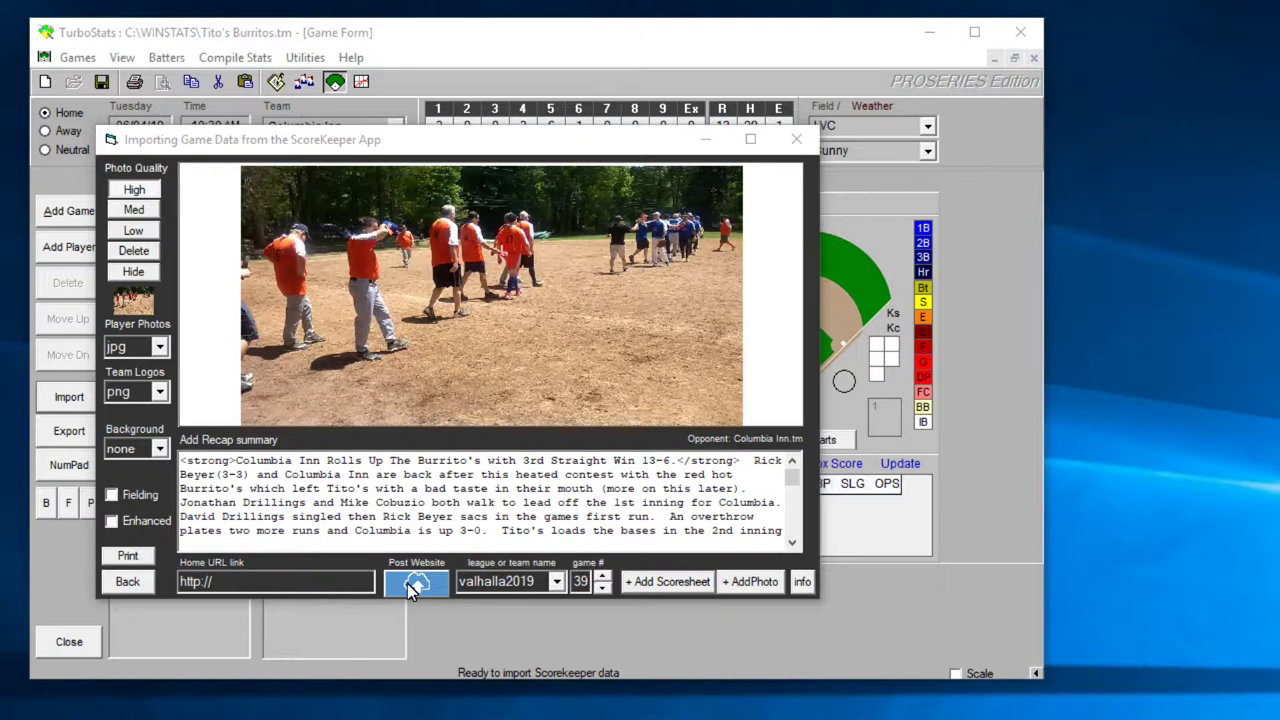
click(129, 580)
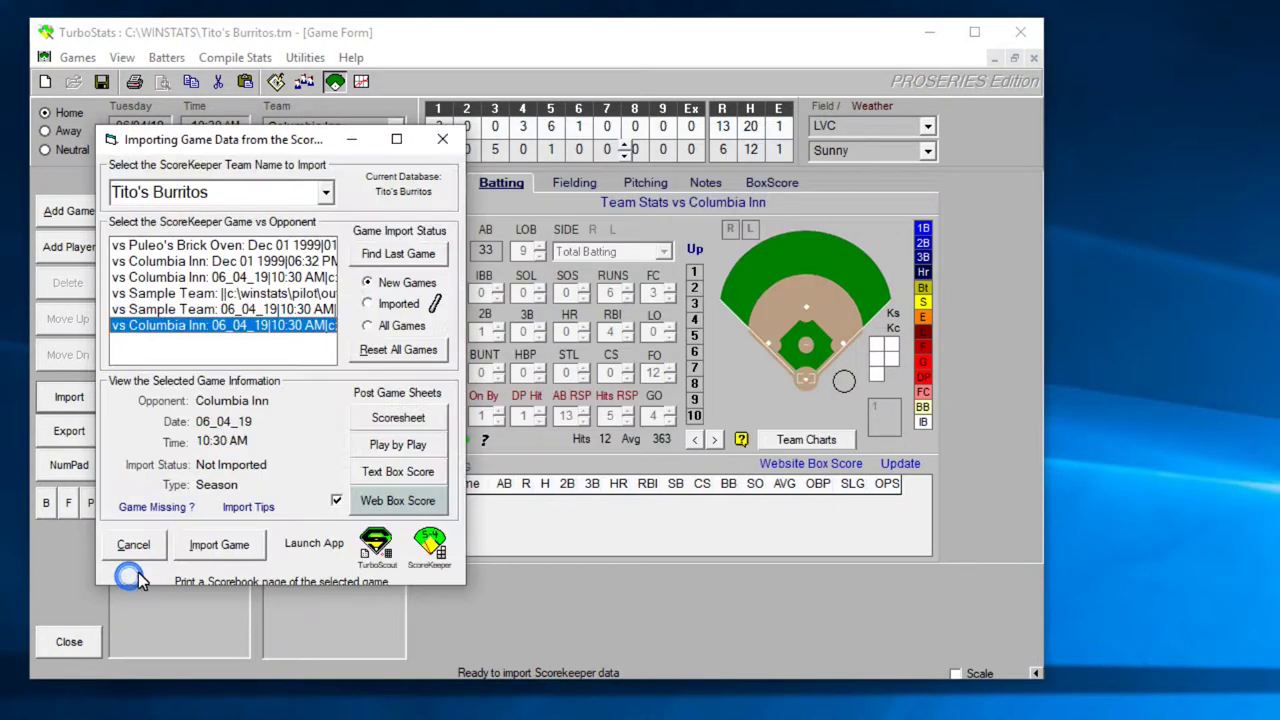
click(121, 557)
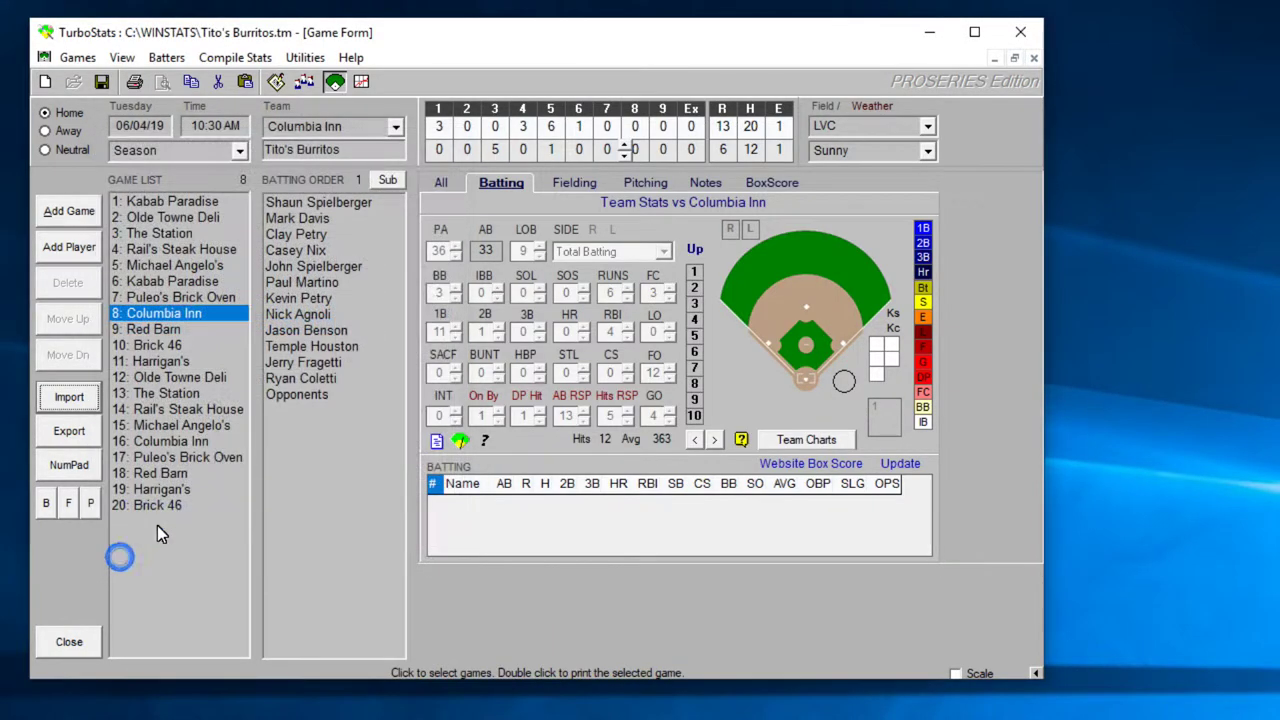
click(182, 330)
click(188, 316)
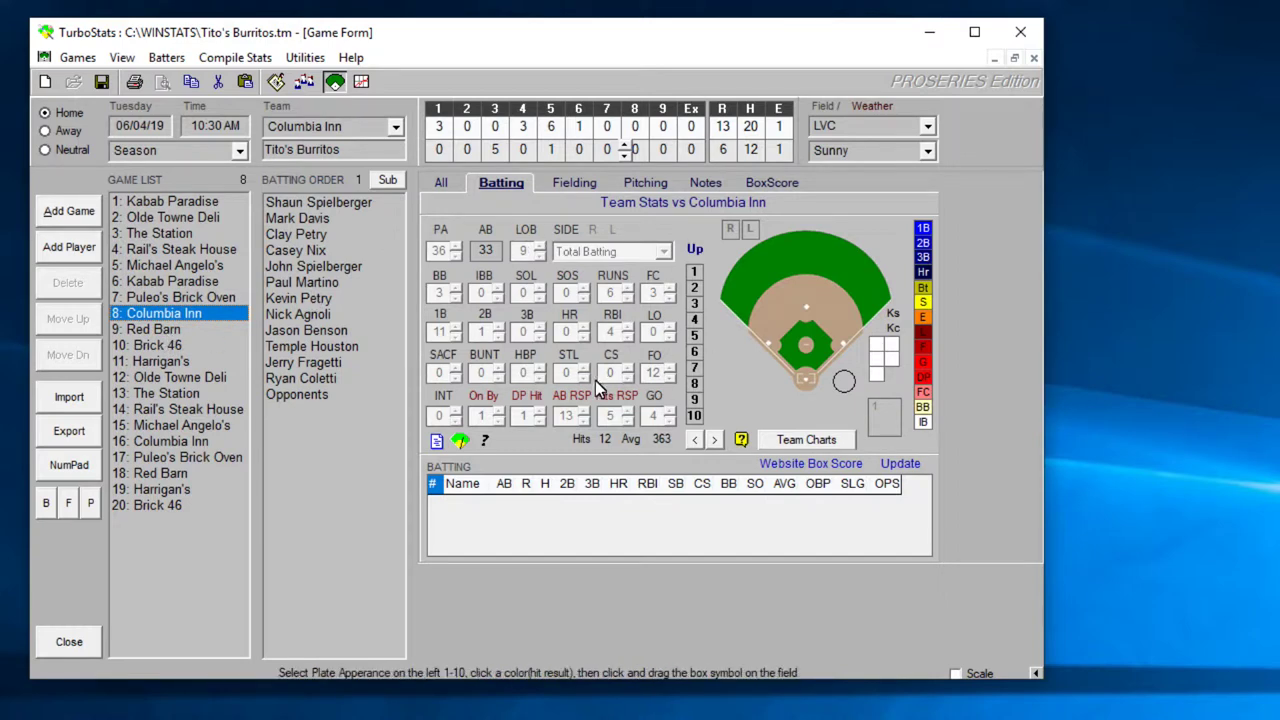
- Export the Columbia Inn game via Compile Stats > Box Score, then exit the importer
click(235, 57)
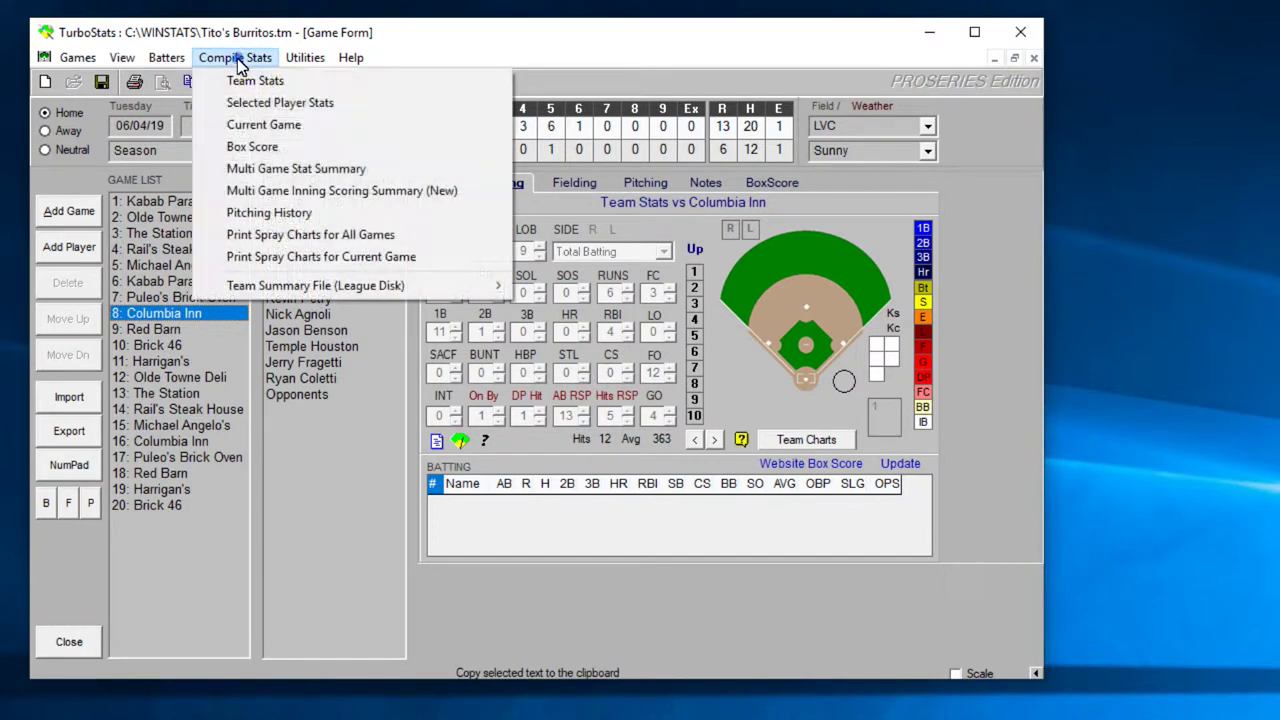
click(255, 147)
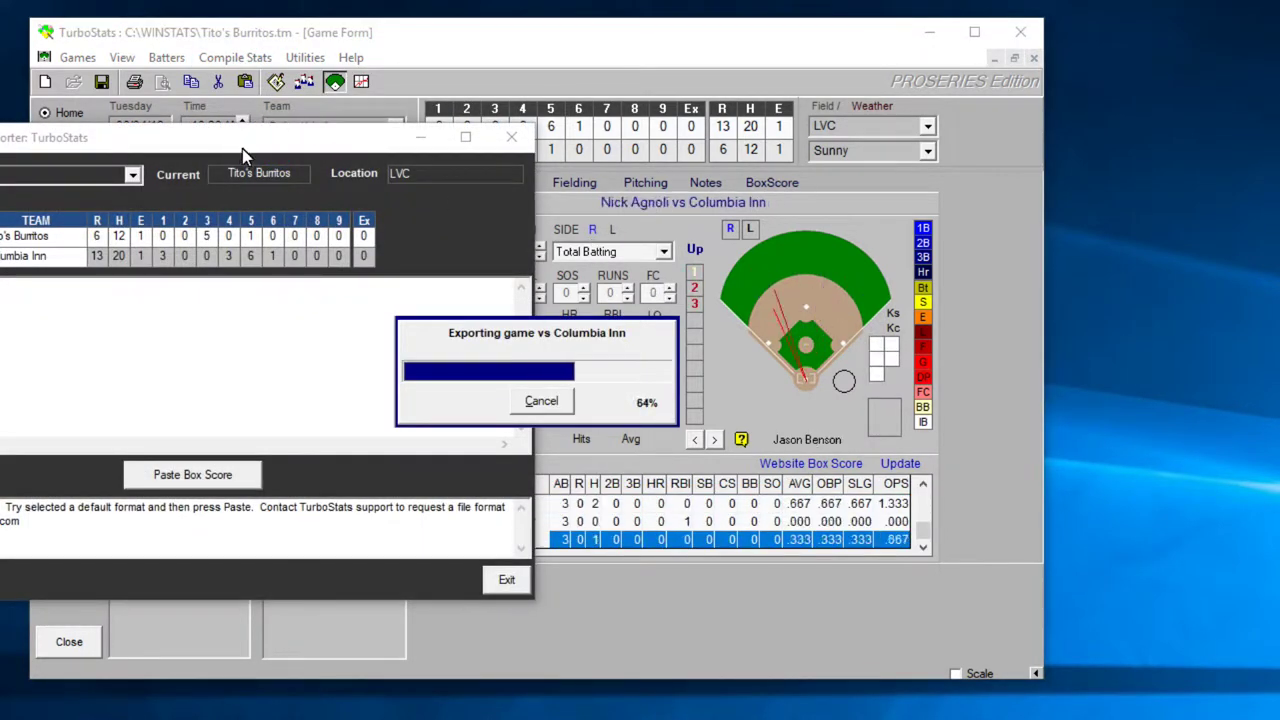
drag(244, 146, 515, 126)
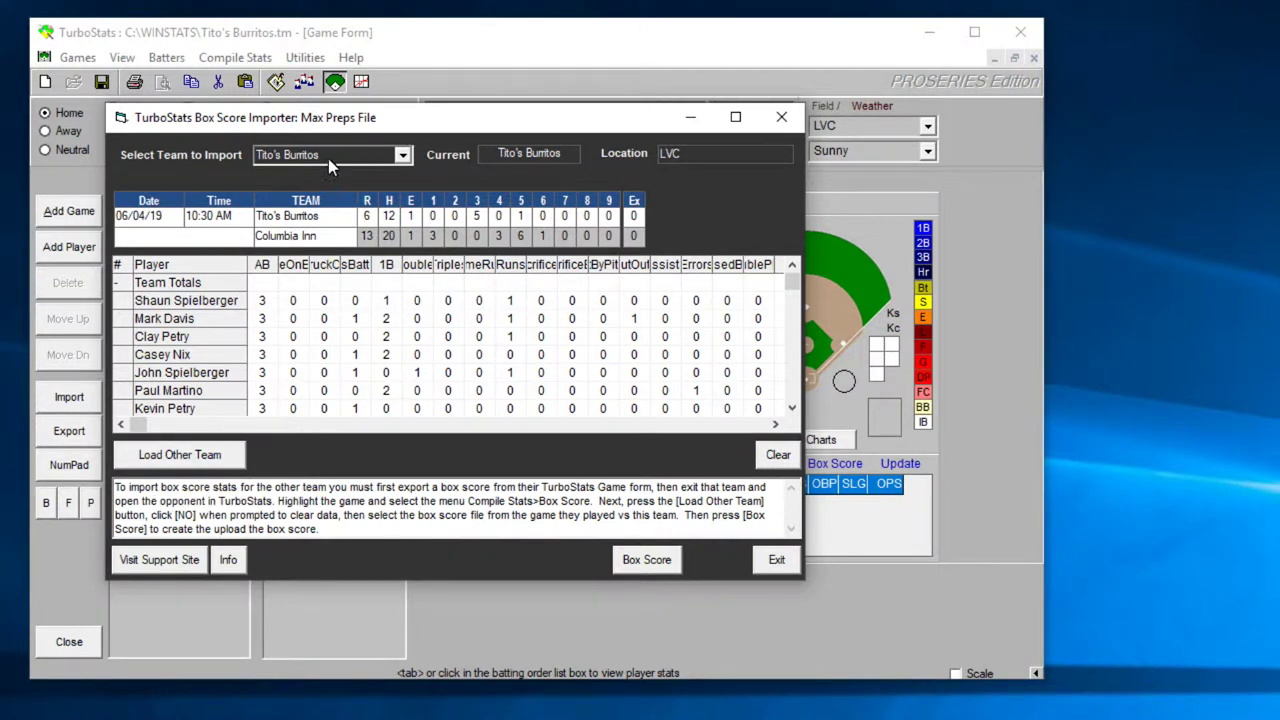
click(775, 561)
- Switch from Tito's Burritos to the Columbia Inn.tm team and choose game 6 against Tito's Burritos in its Game Form
click(69, 641)
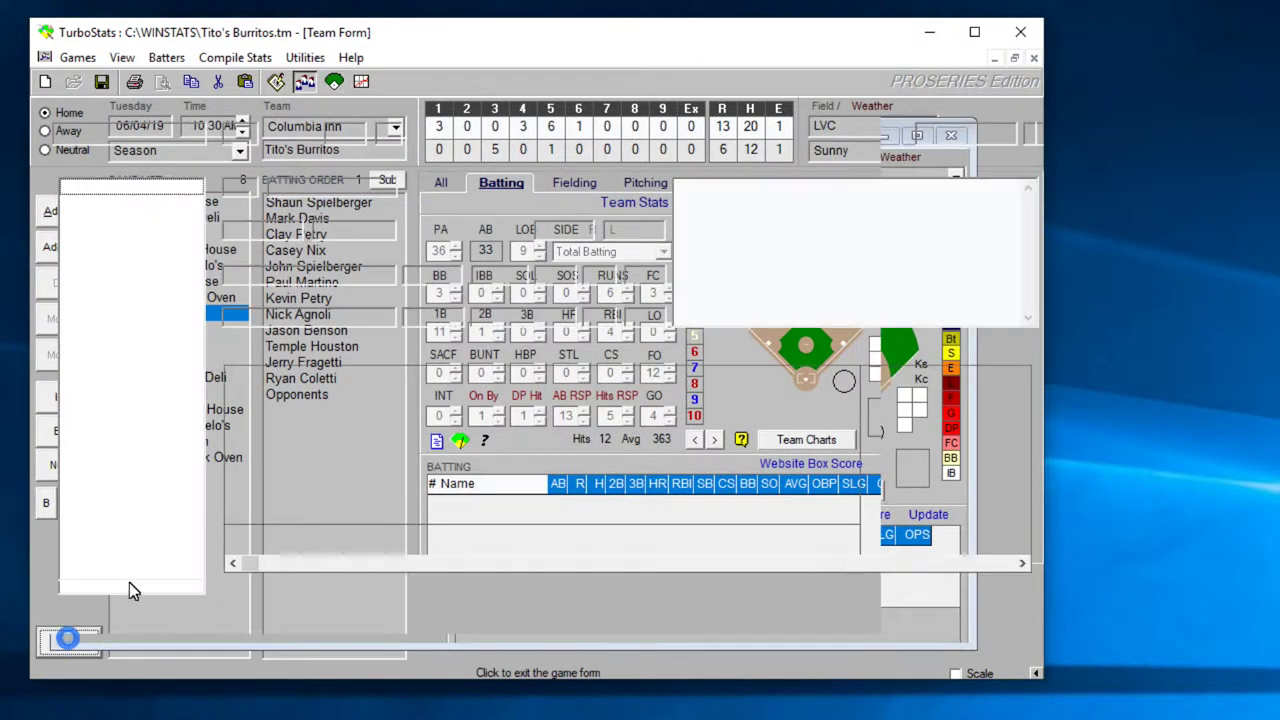
click(97, 617)
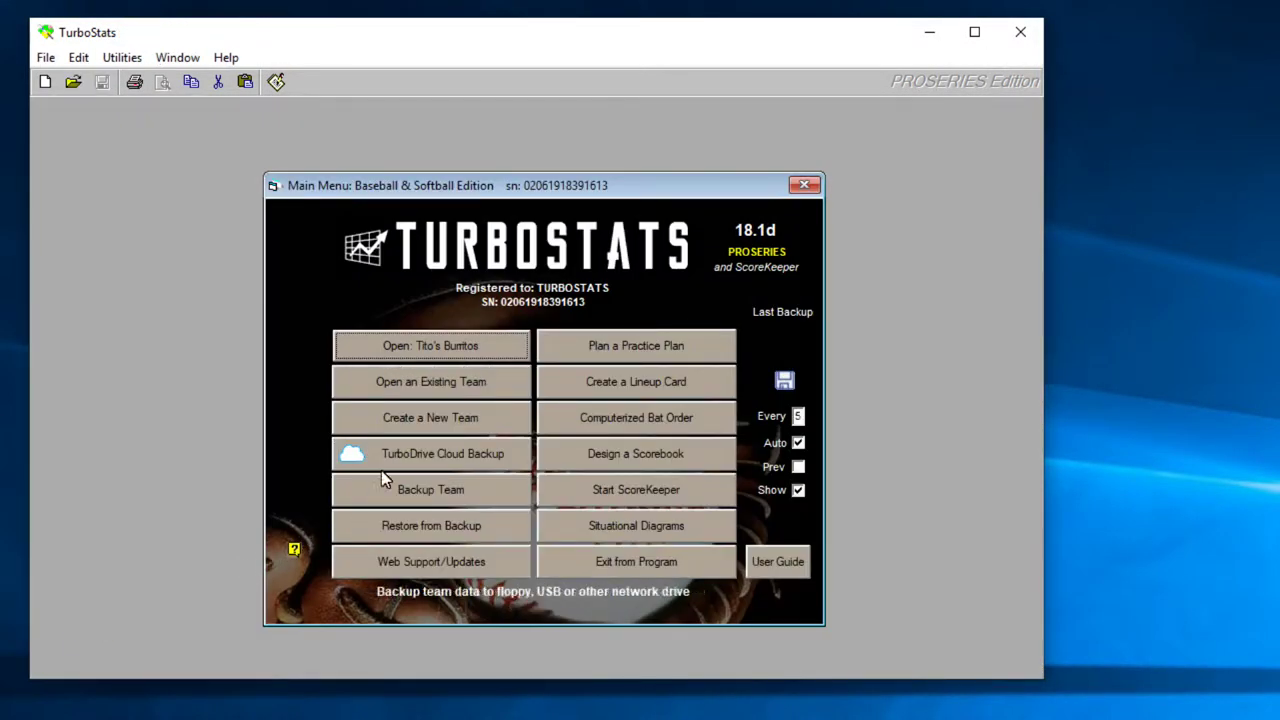
click(426, 381)
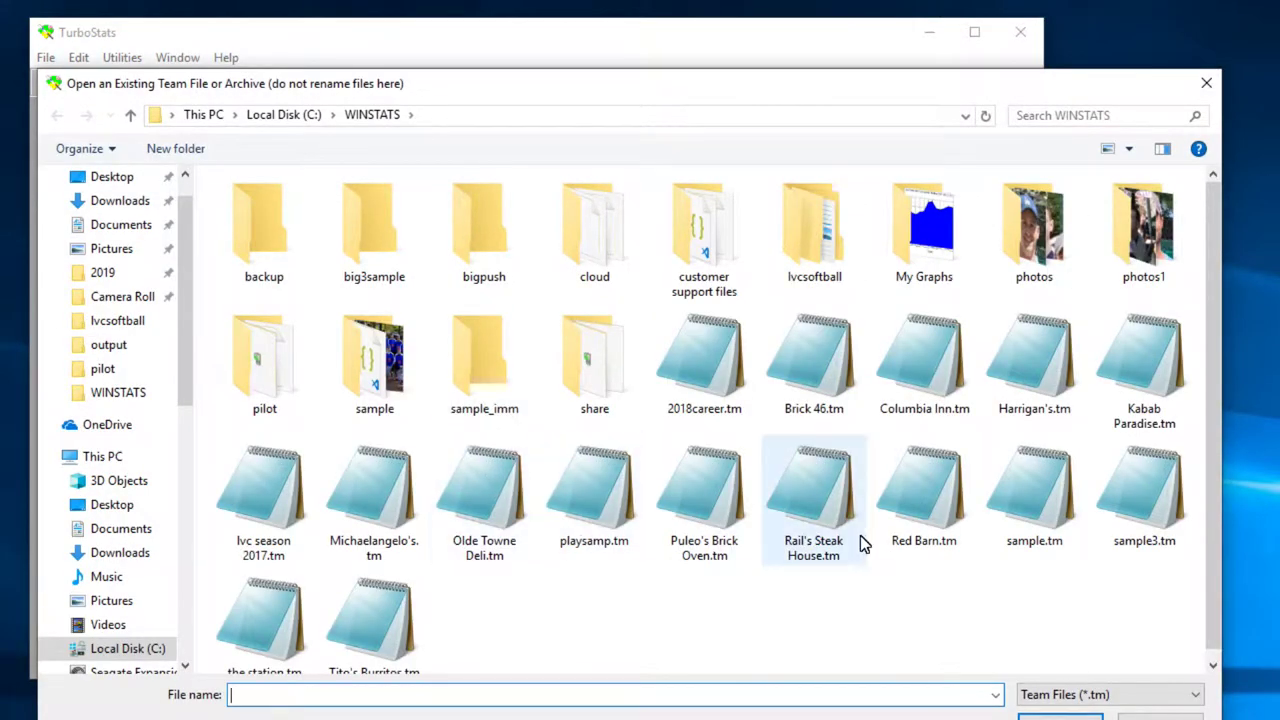
double_click(930, 372)
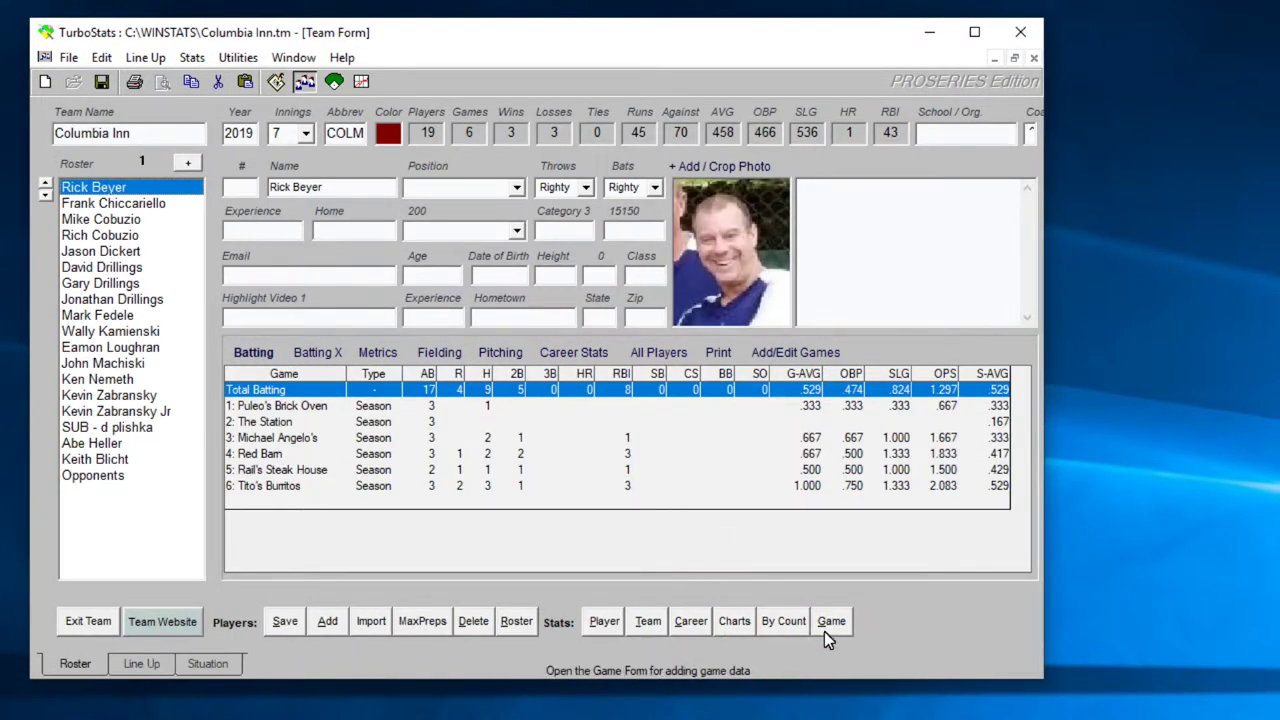
click(830, 621)
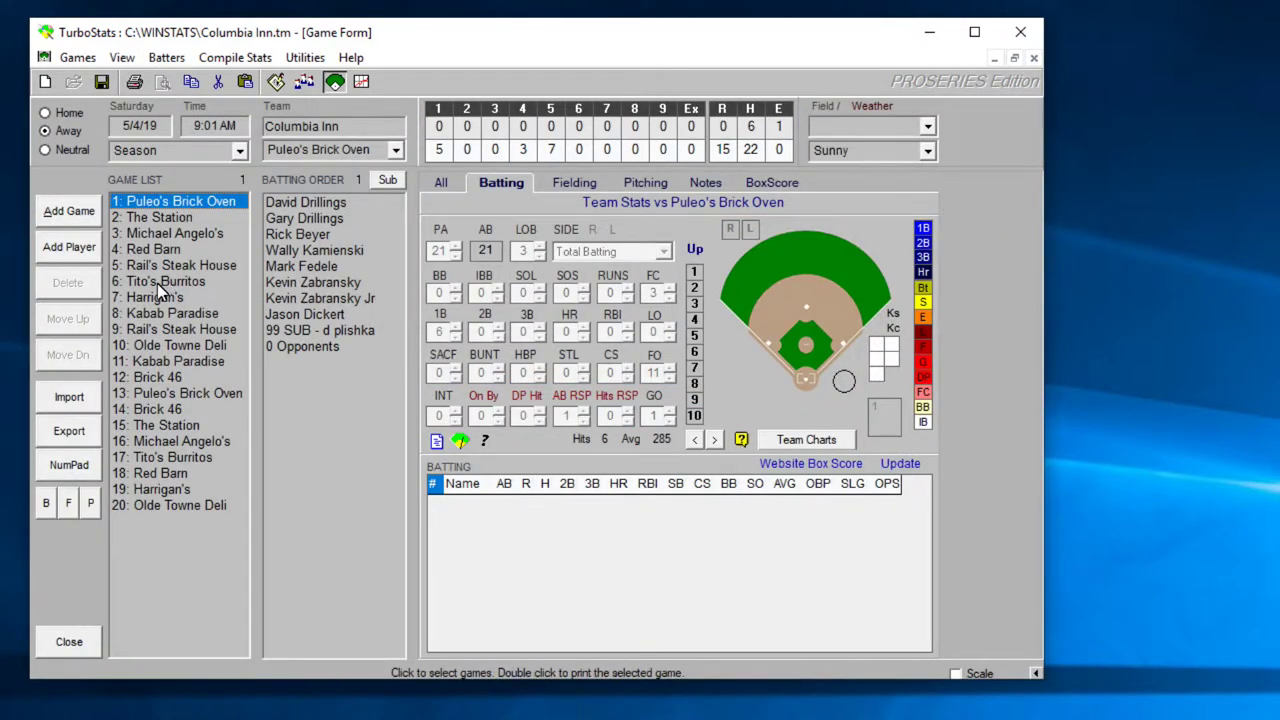
click(157, 282)
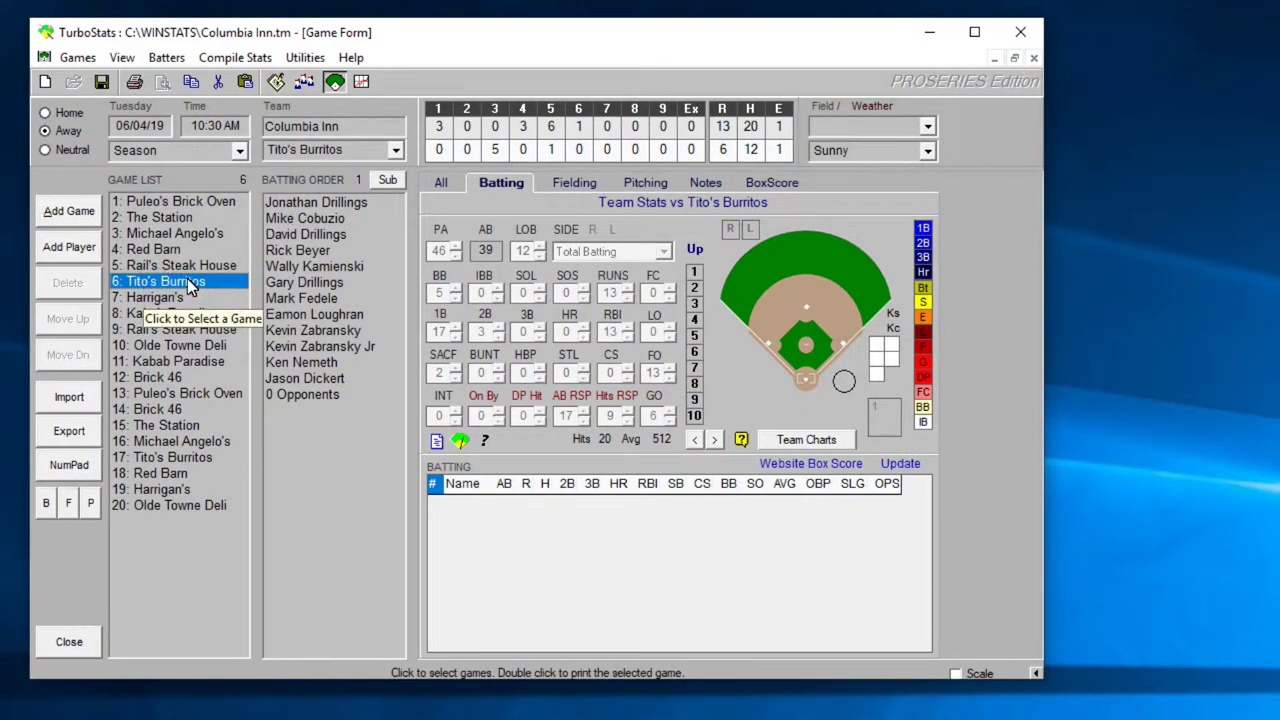
- Start a Box Score export with Columbia Inn as the imported team
click(246, 60)
click(251, 161)
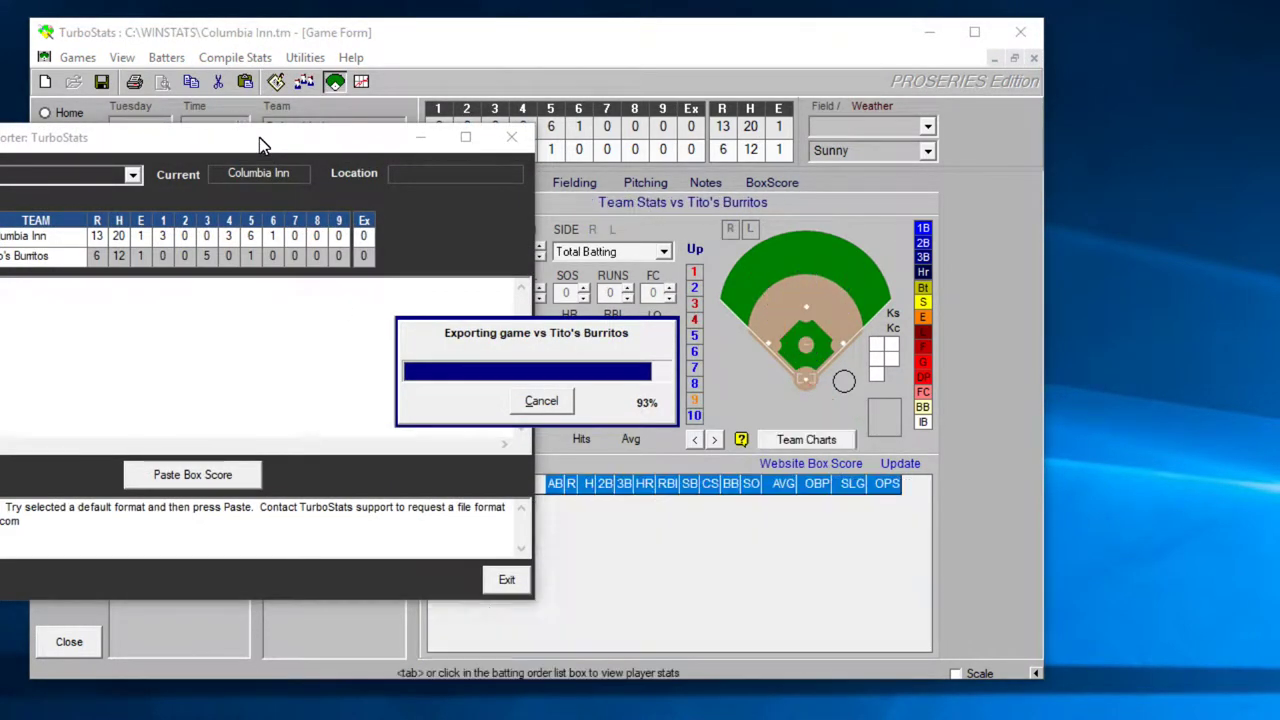
drag(259, 137, 549, 131)
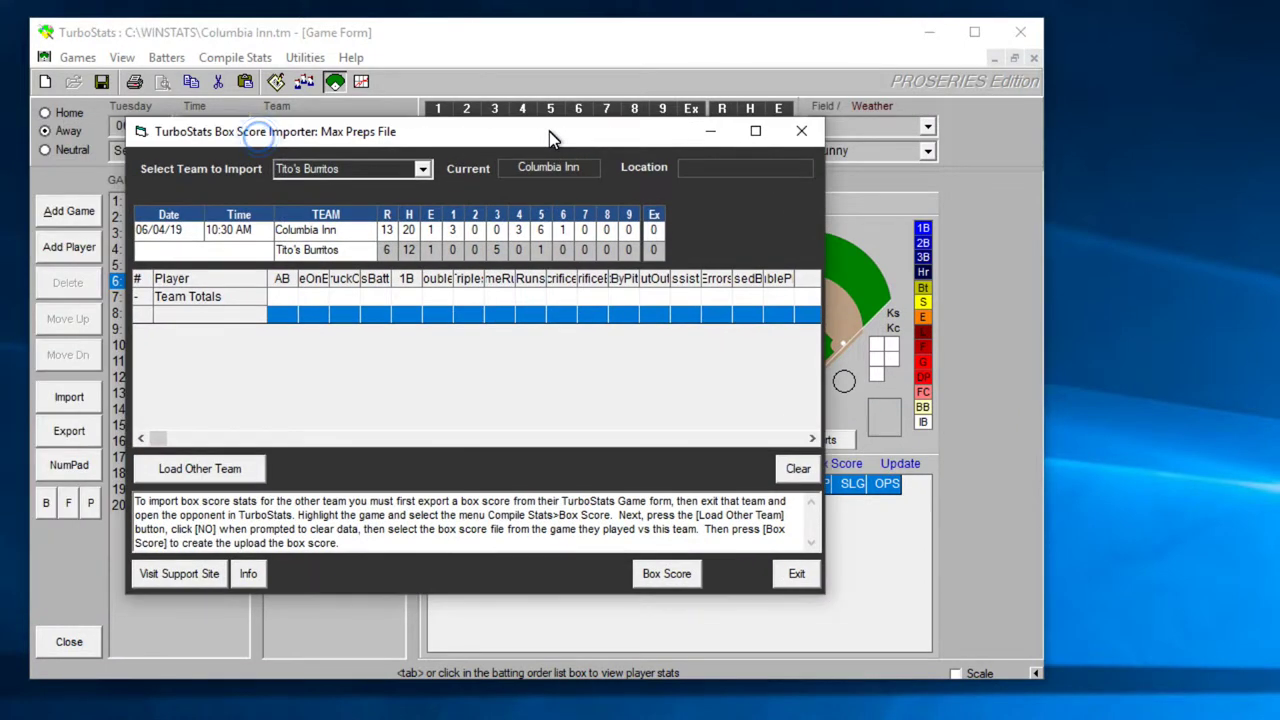
click(424, 169)
click(378, 189)
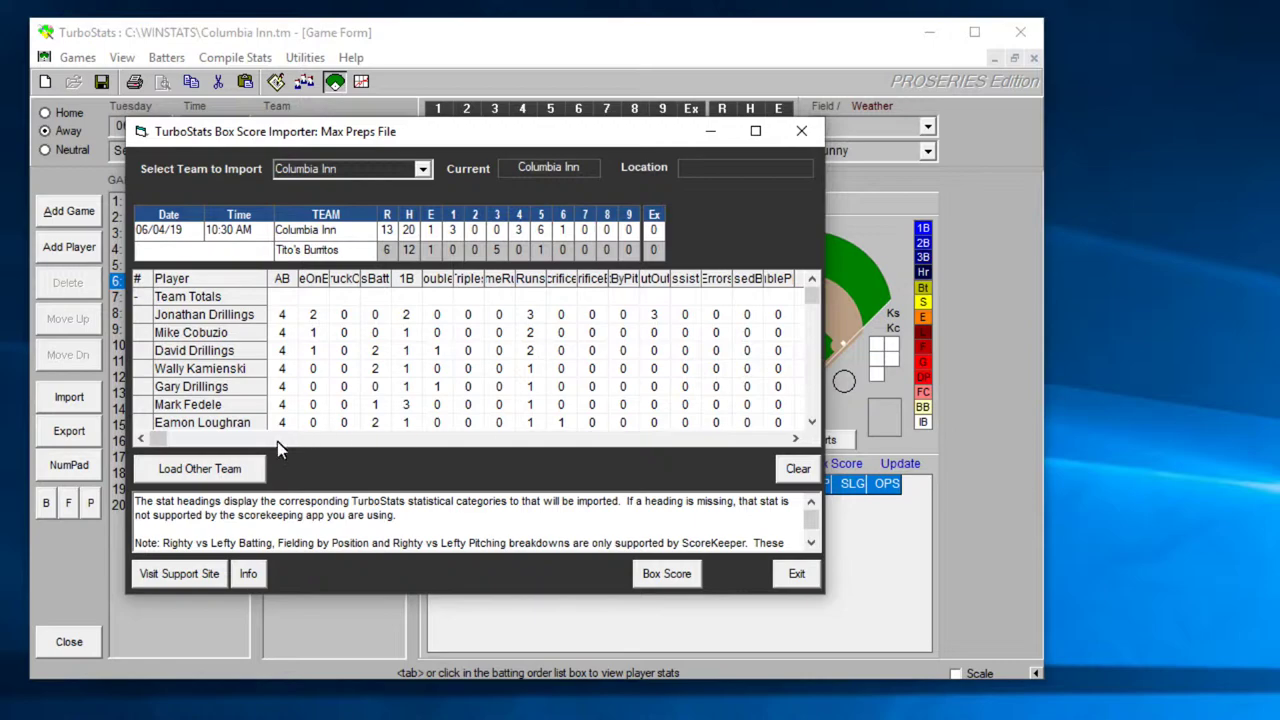
- Load Tito's Burritos_game 8 vs Columbia Inn.max as the other team, keeping existing data, and build the box score
click(170, 478)
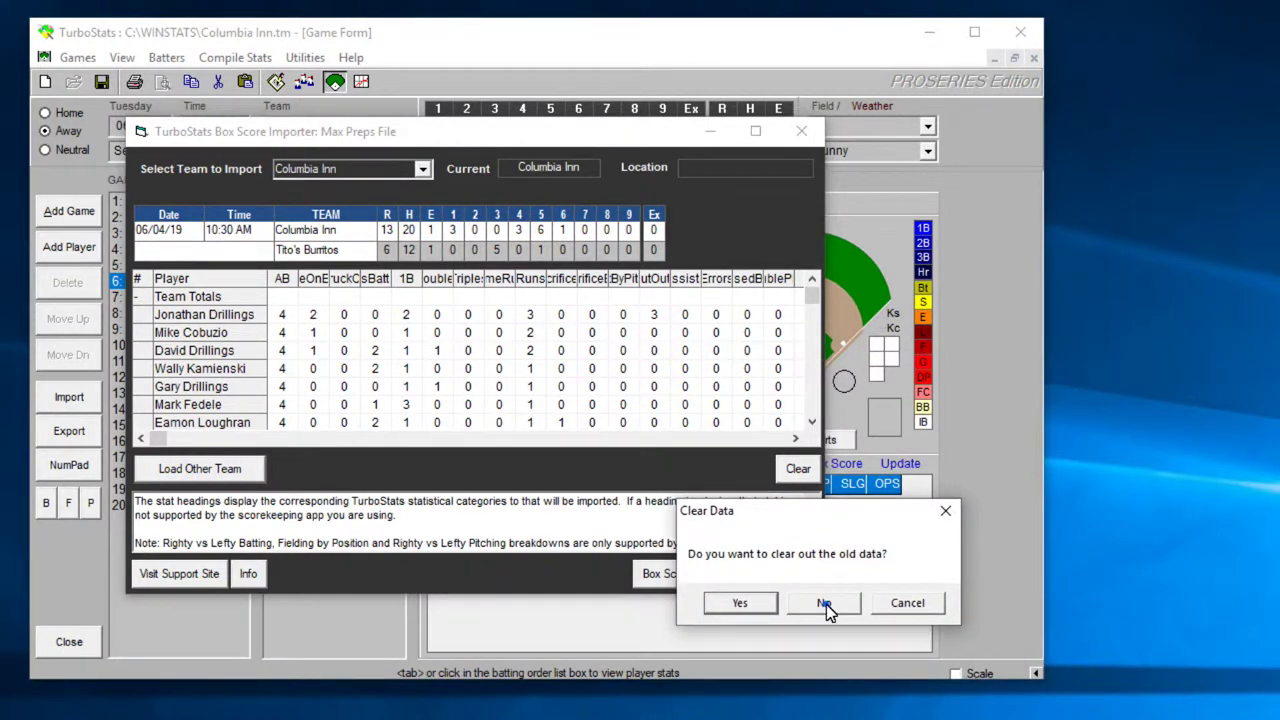
click(824, 603)
drag(630, 95, 627, 42)
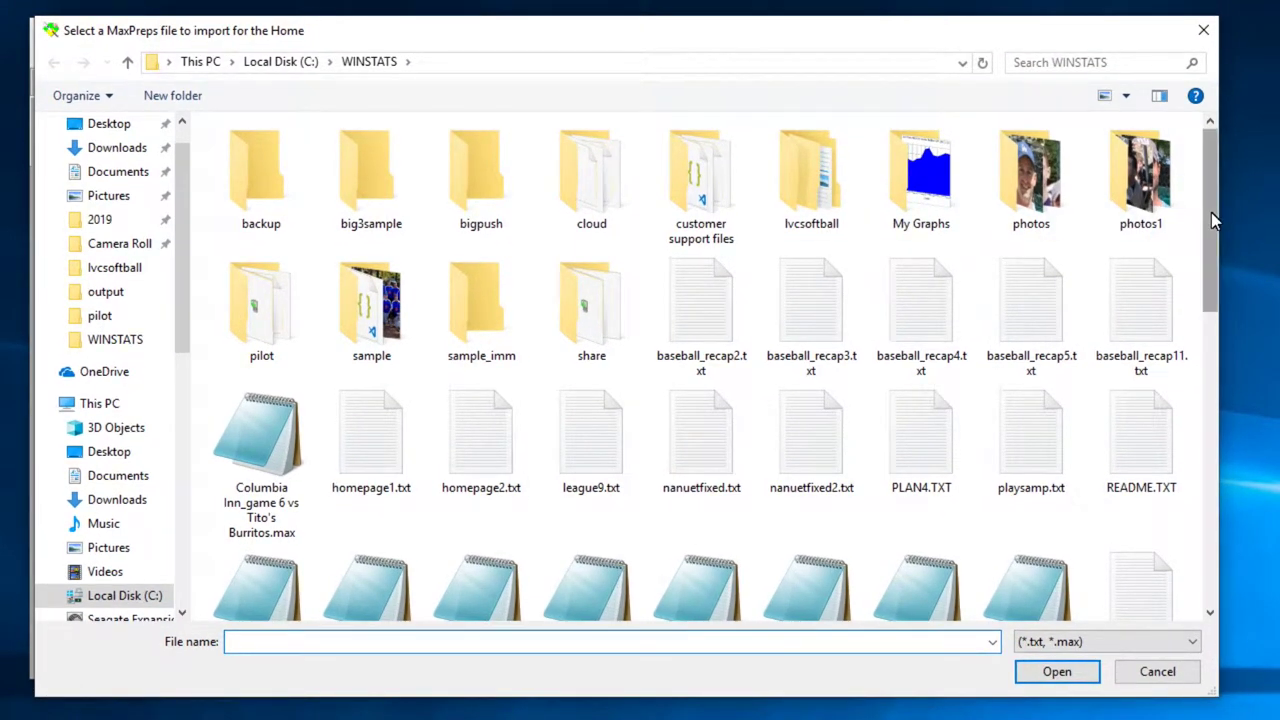
drag(1211, 212, 1232, 353)
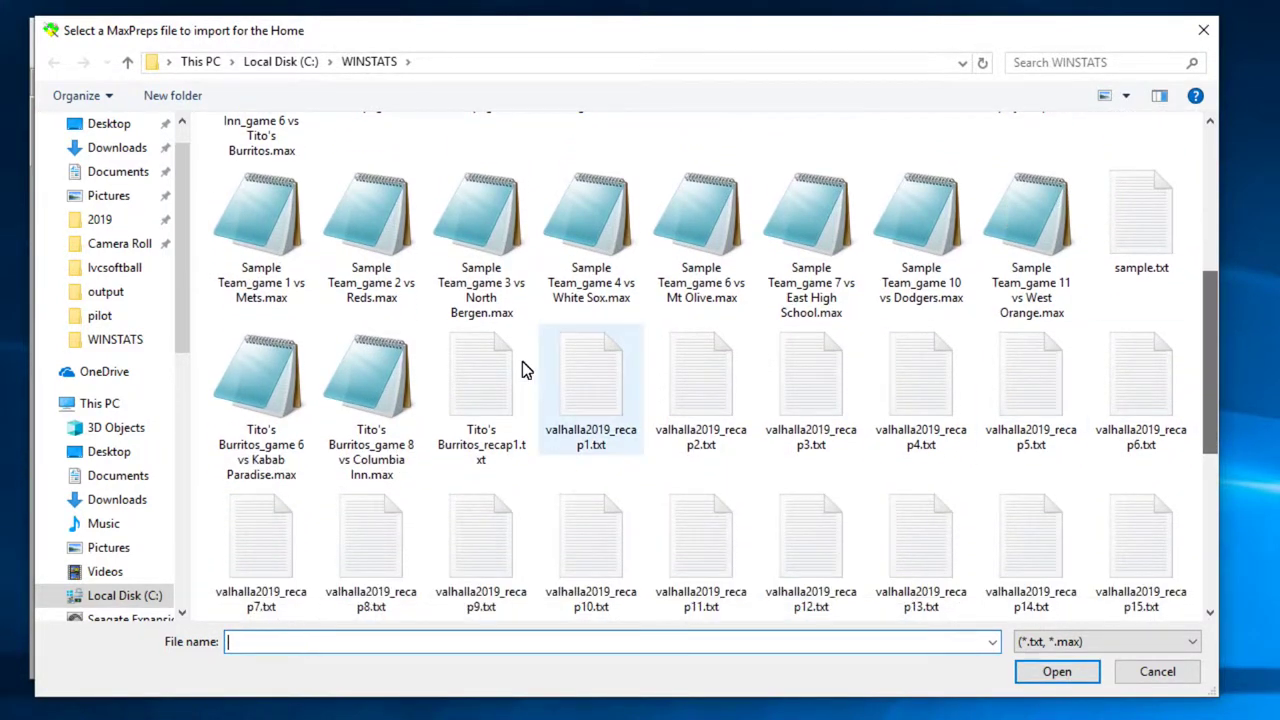
click(375, 400)
click(1055, 673)
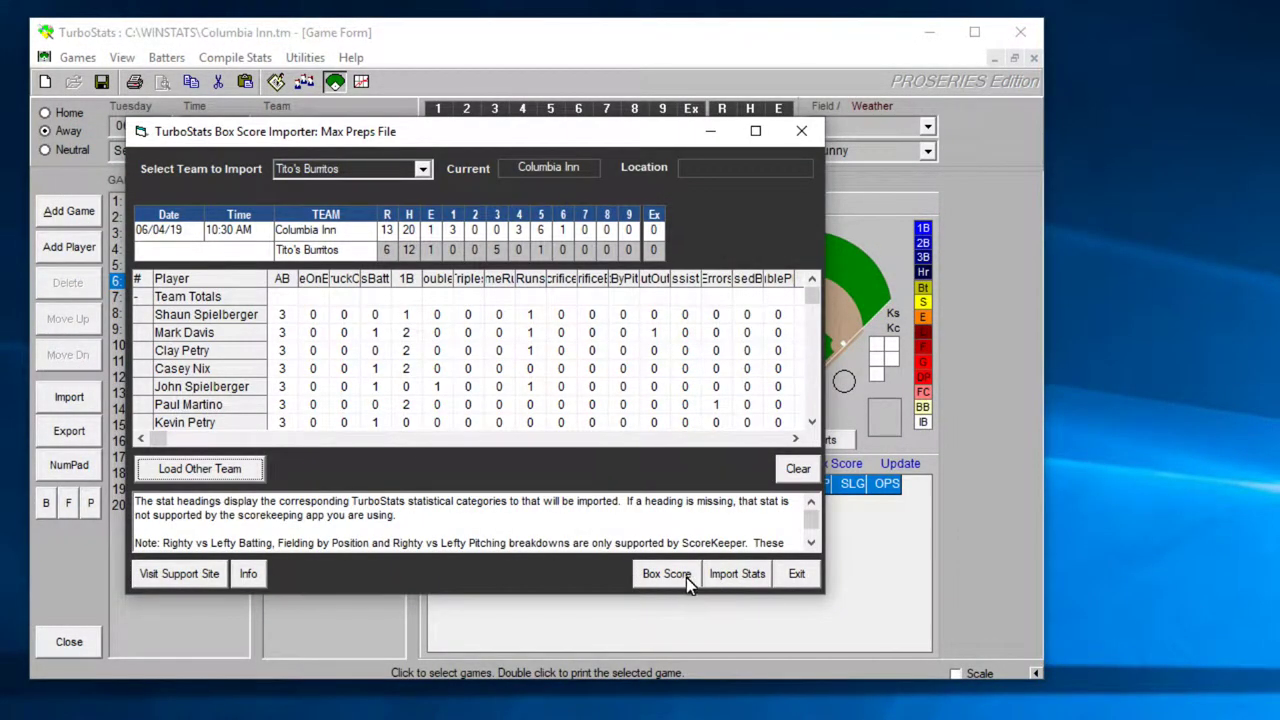
click(668, 574)
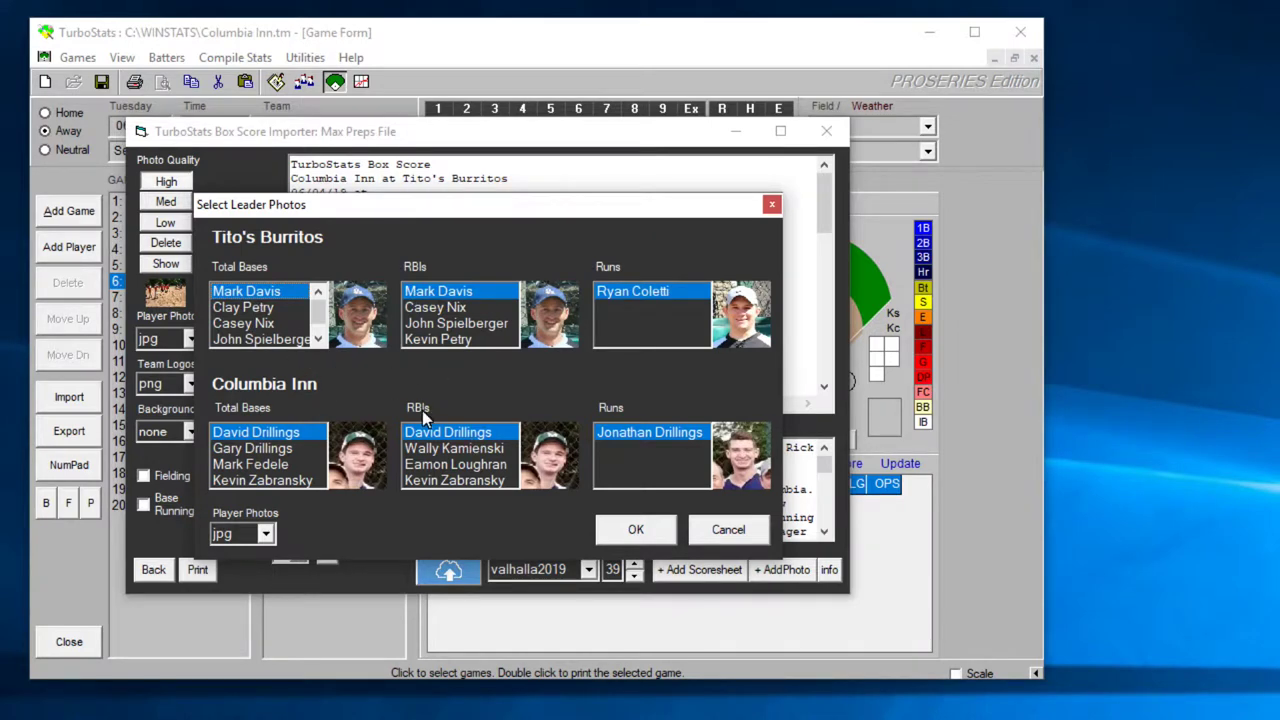
- Feature a different Columbia Inn RBI leader photo, confirm the photos, and select the league name valhalla2019
click(462, 452)
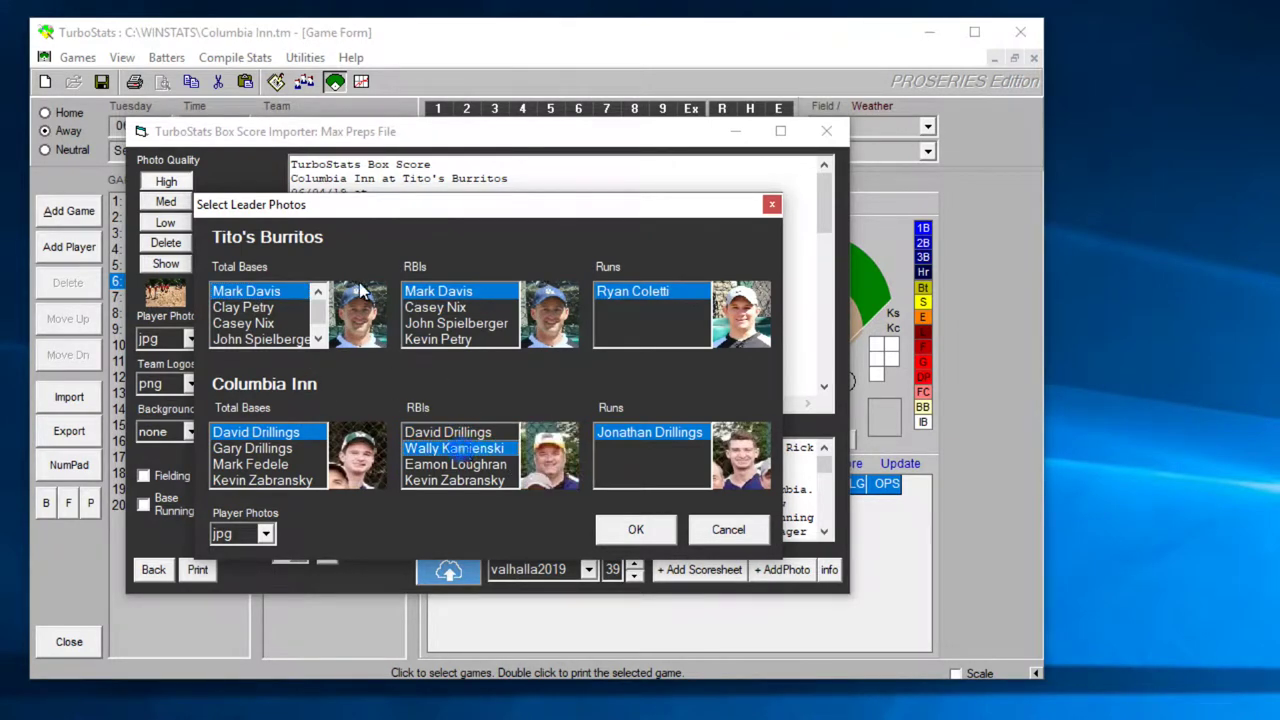
click(636, 531)
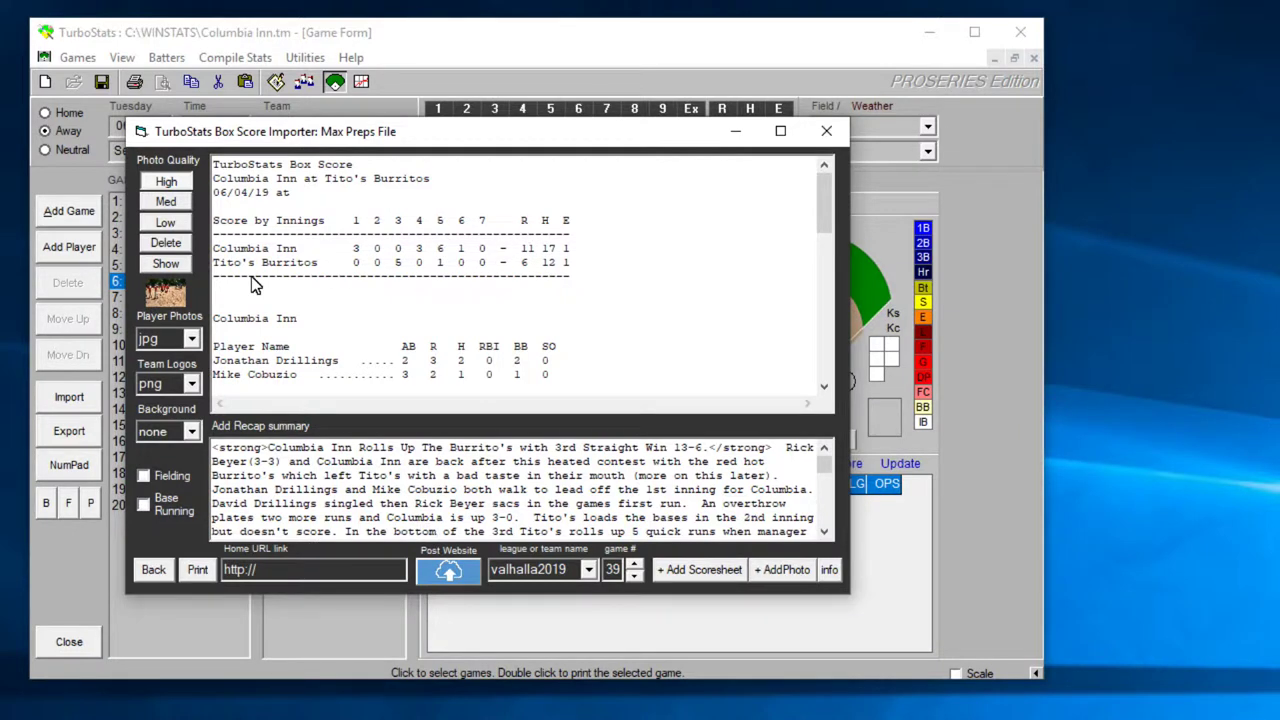
drag(828, 201, 851, 187)
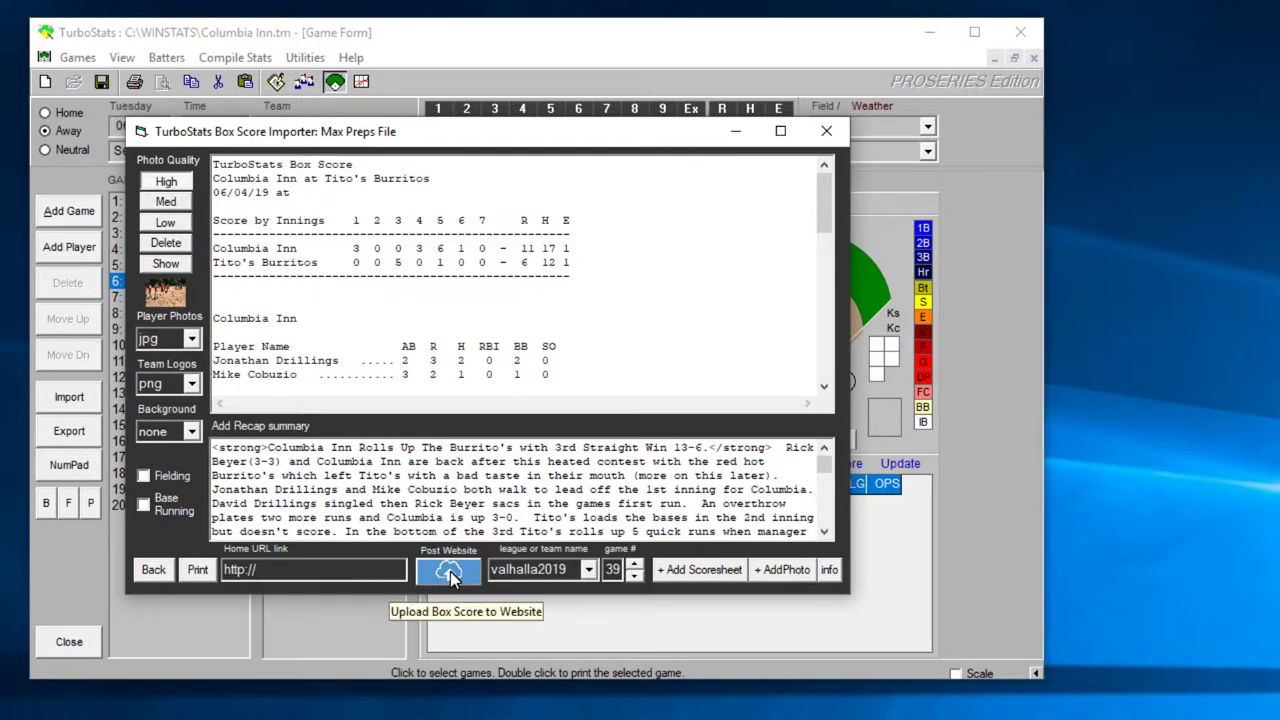
click(571, 570)
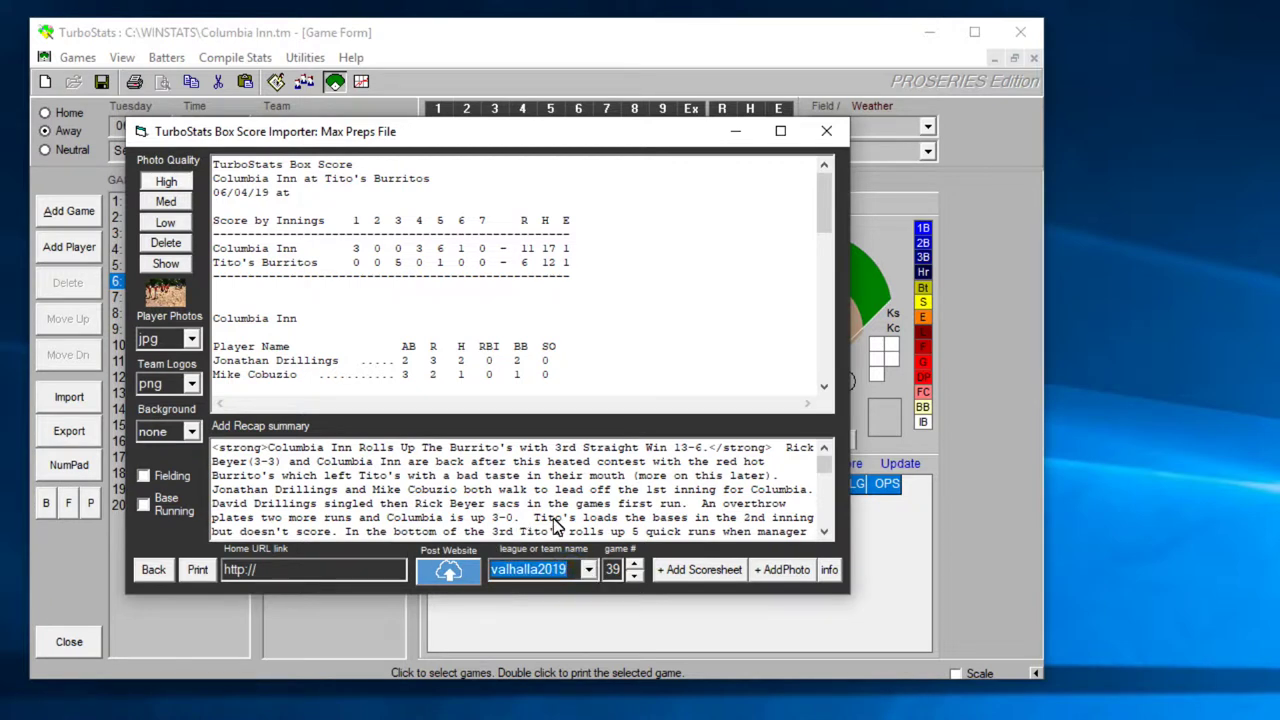
- Clear the league name, attach Tito's Burritos.tm, accept leader photos, and save as tito's_game39_box.html
key(Delete)
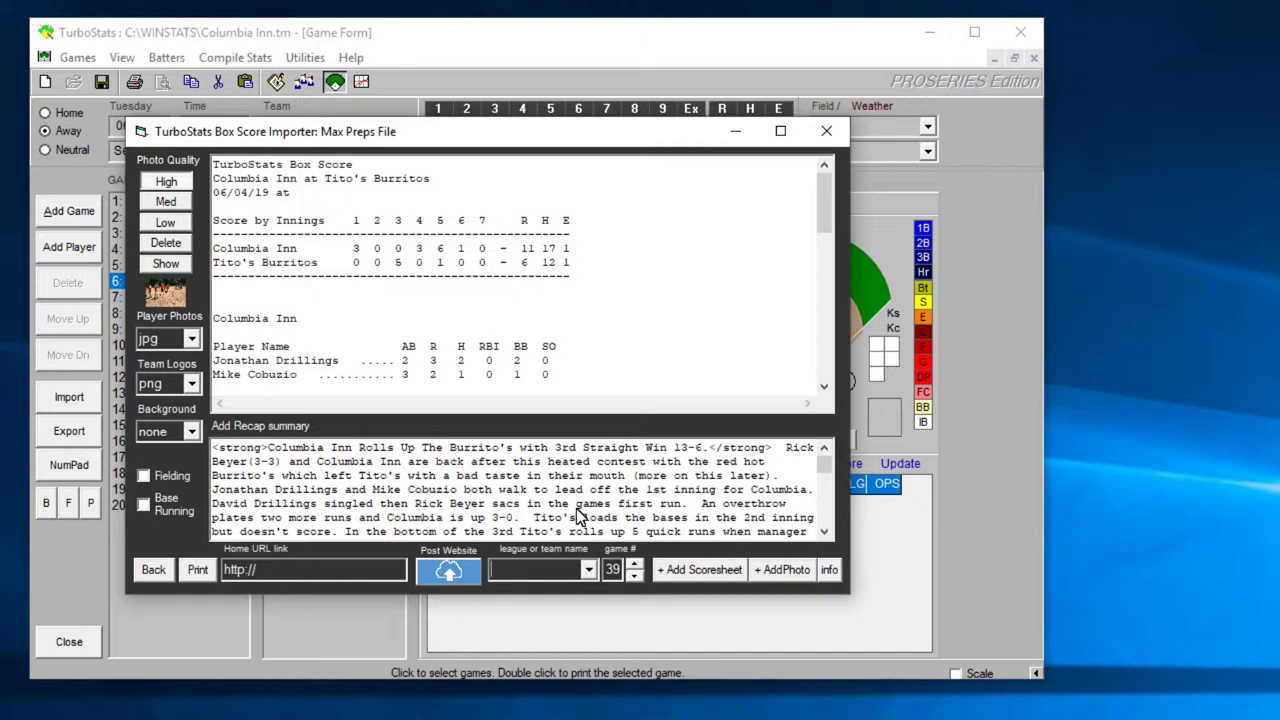
click(448, 570)
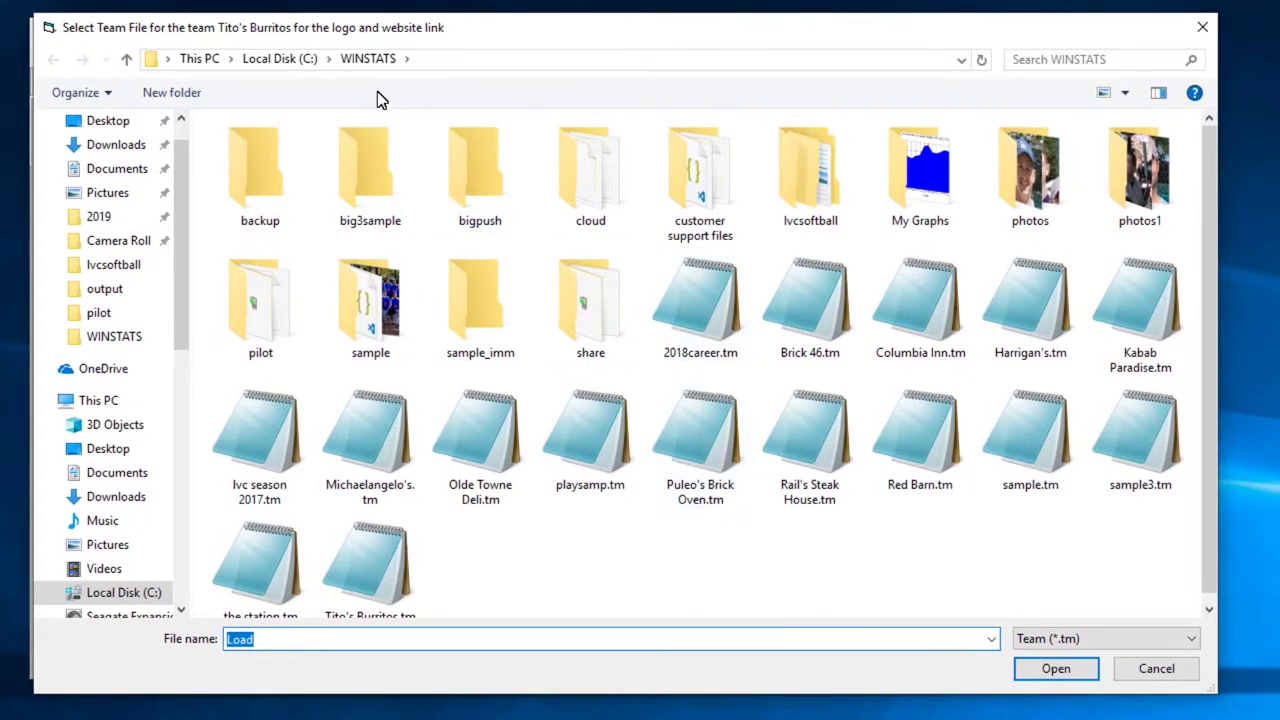
double_click(367, 562)
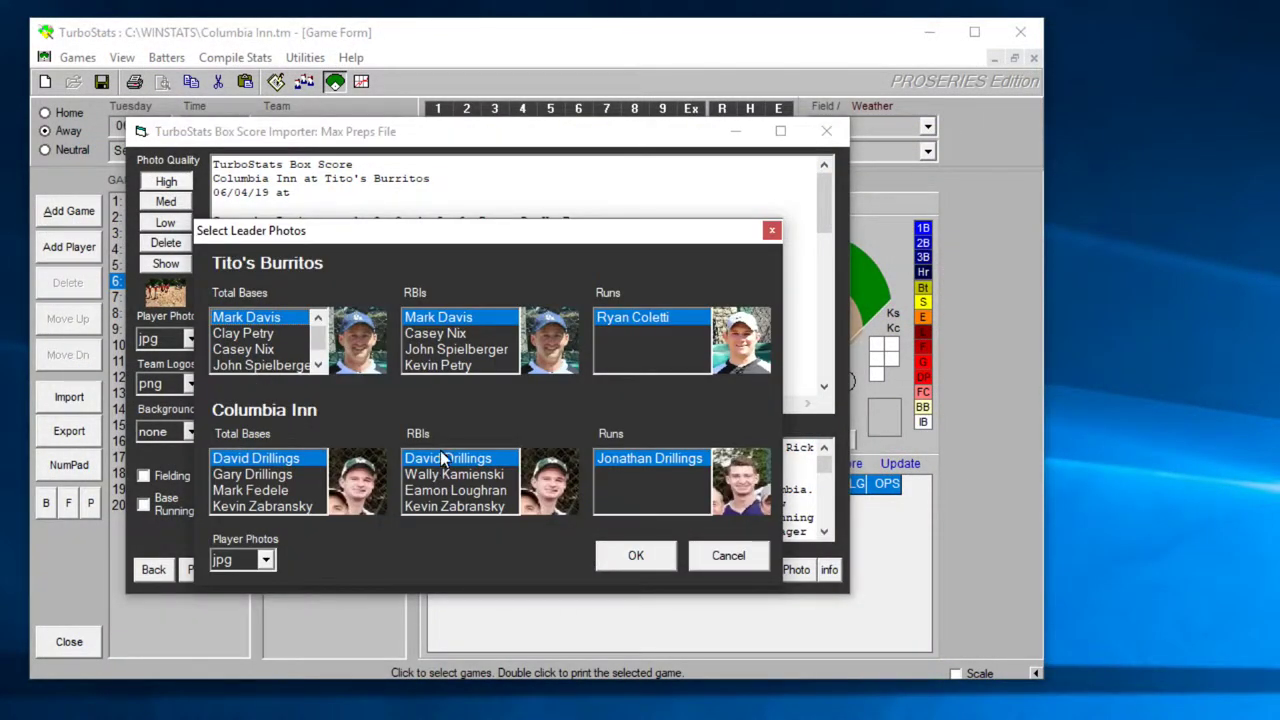
click(637, 556)
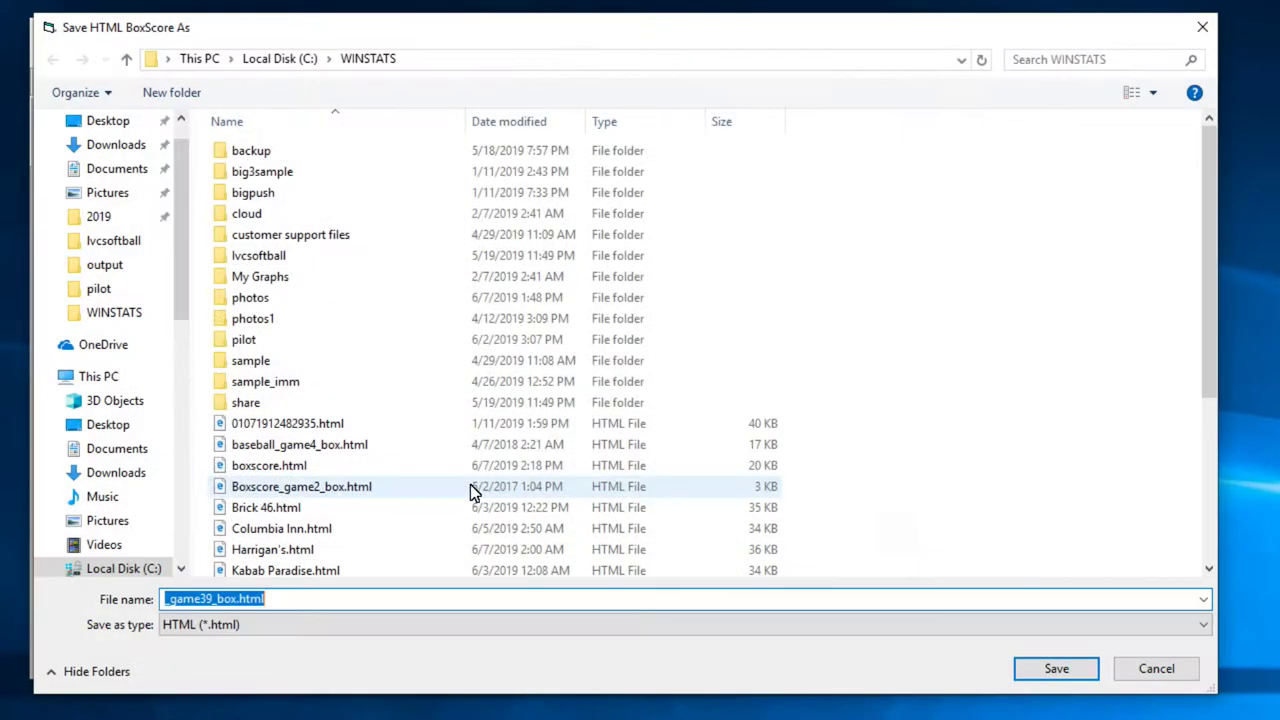
click(163, 600)
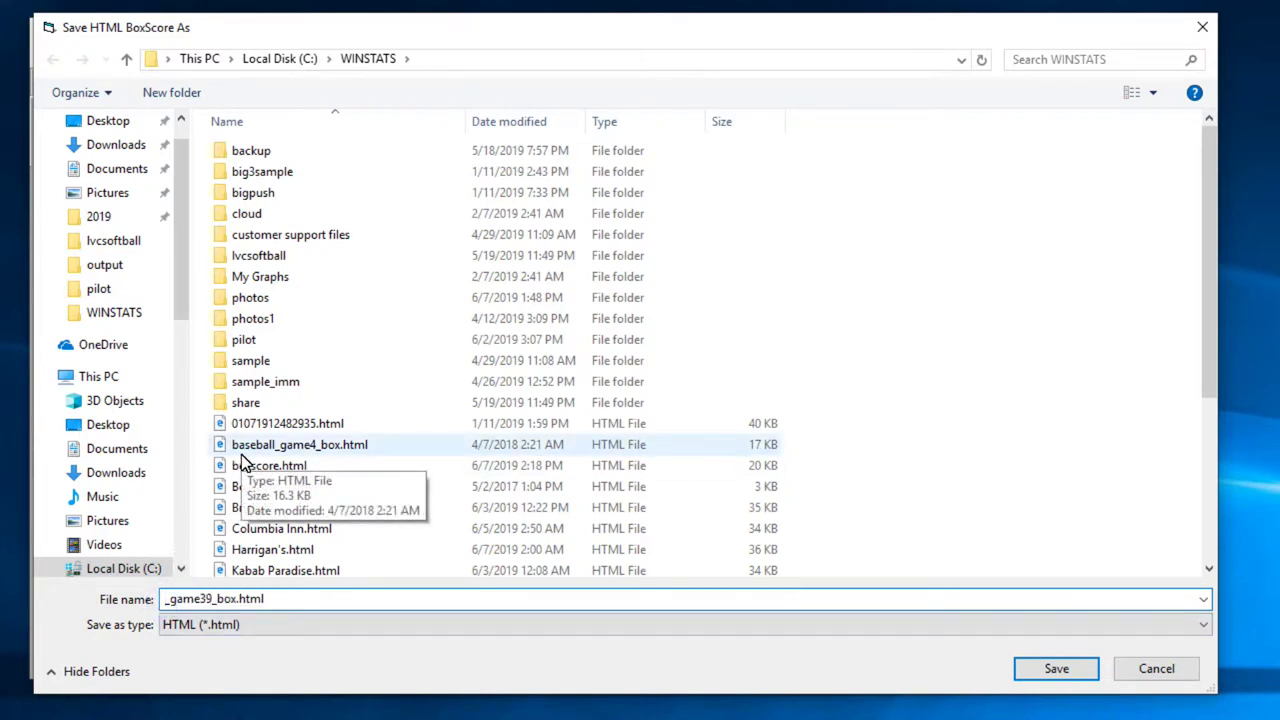
text(tito's)
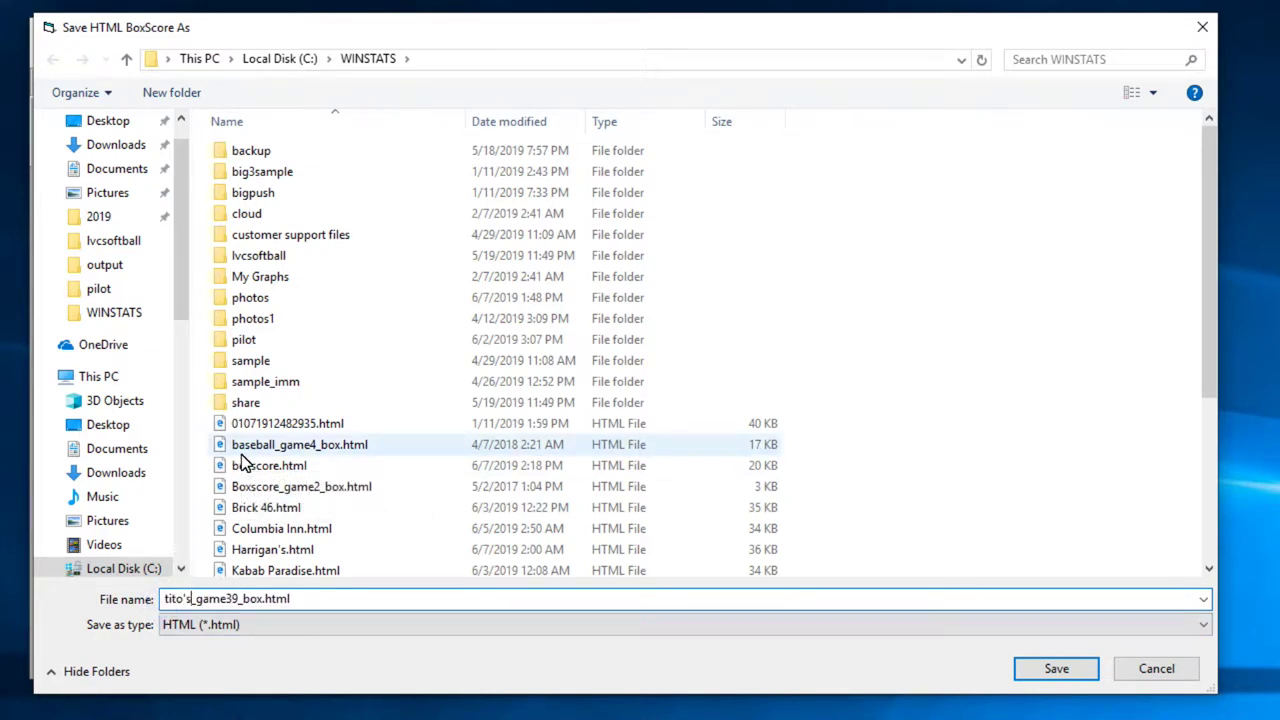
click(1054, 672)
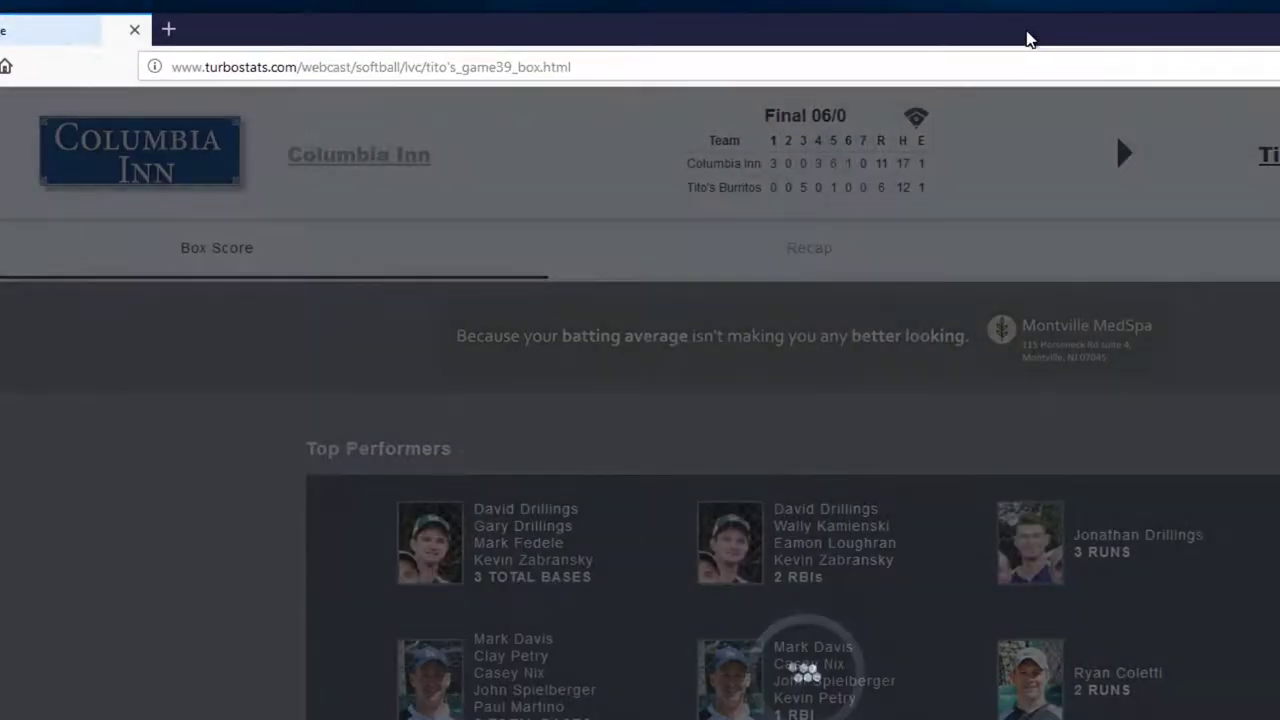
- Restore the Firefox window with the posted box score and enlarge it to show more Top Performers
key(super+Down)
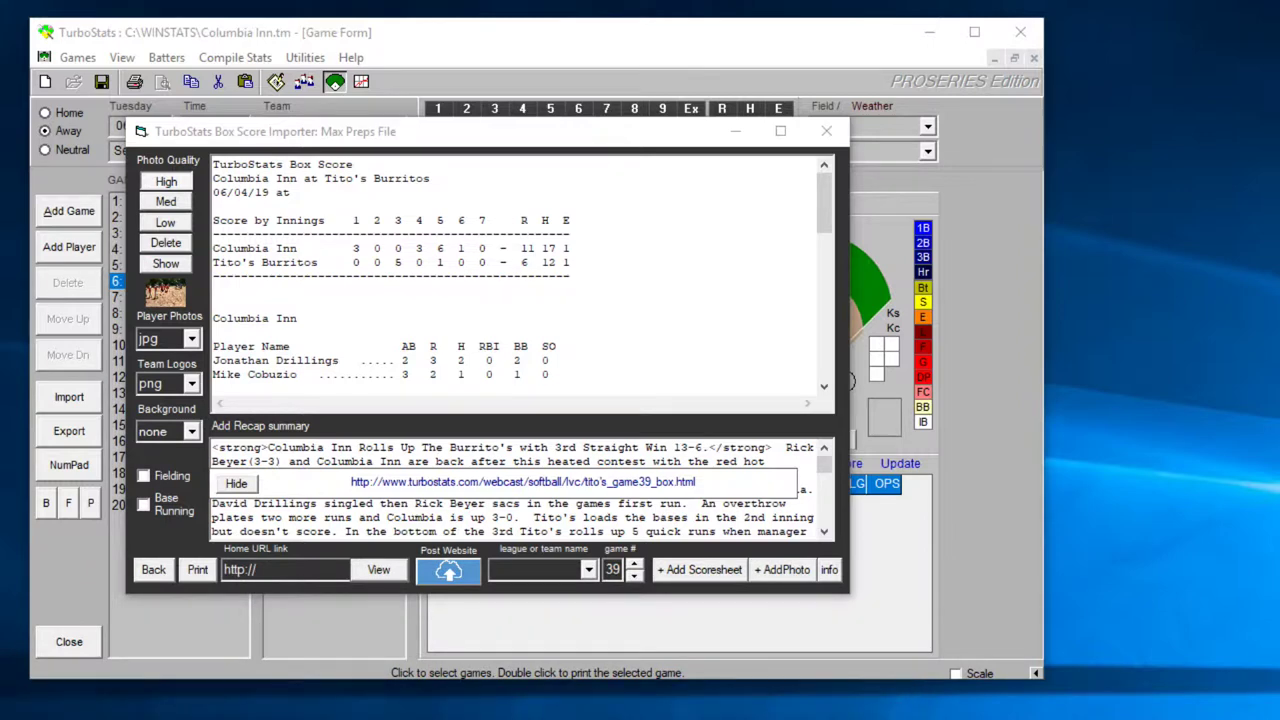
key(alt+Tab)
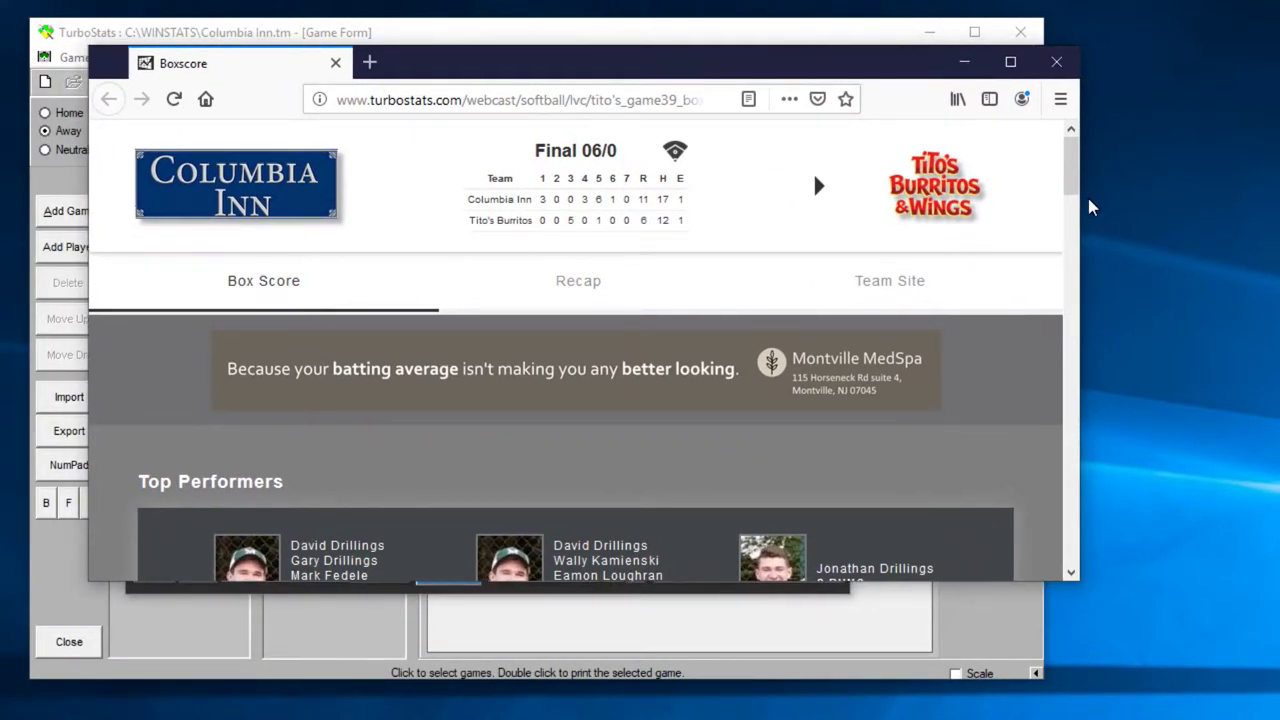
drag(1090, 207, 1243, 191)
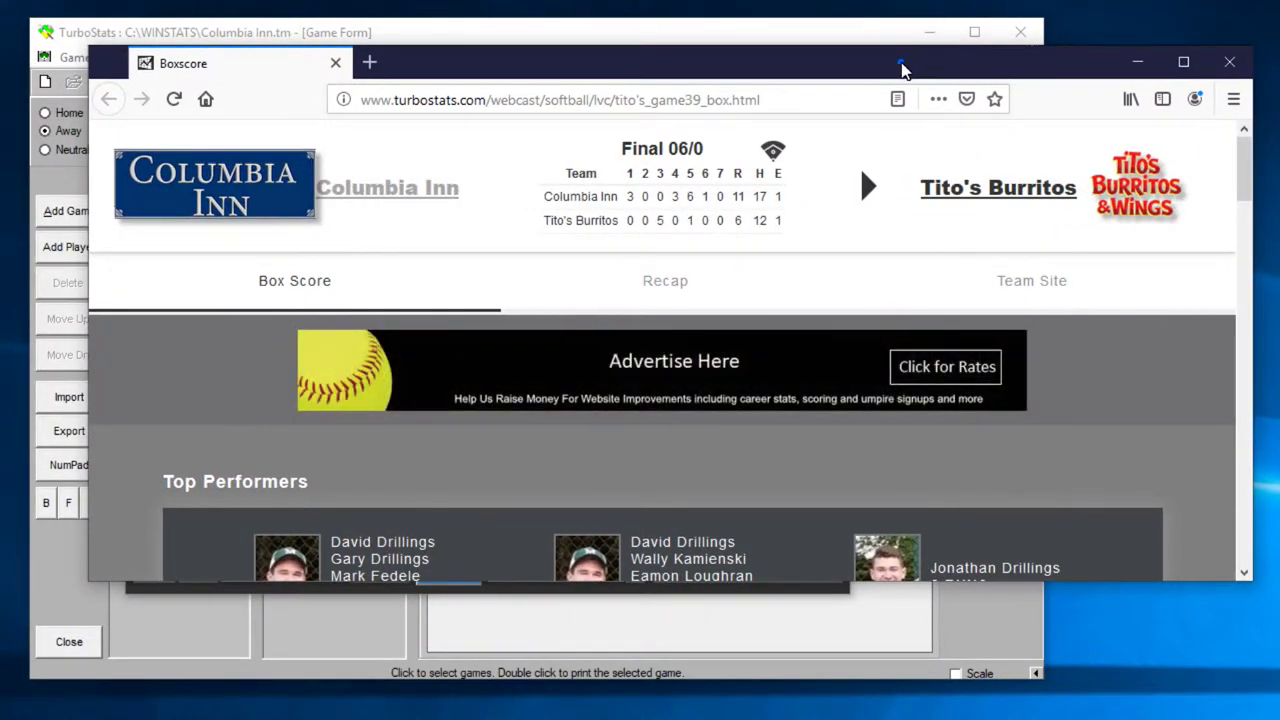
drag(903, 68, 841, 41)
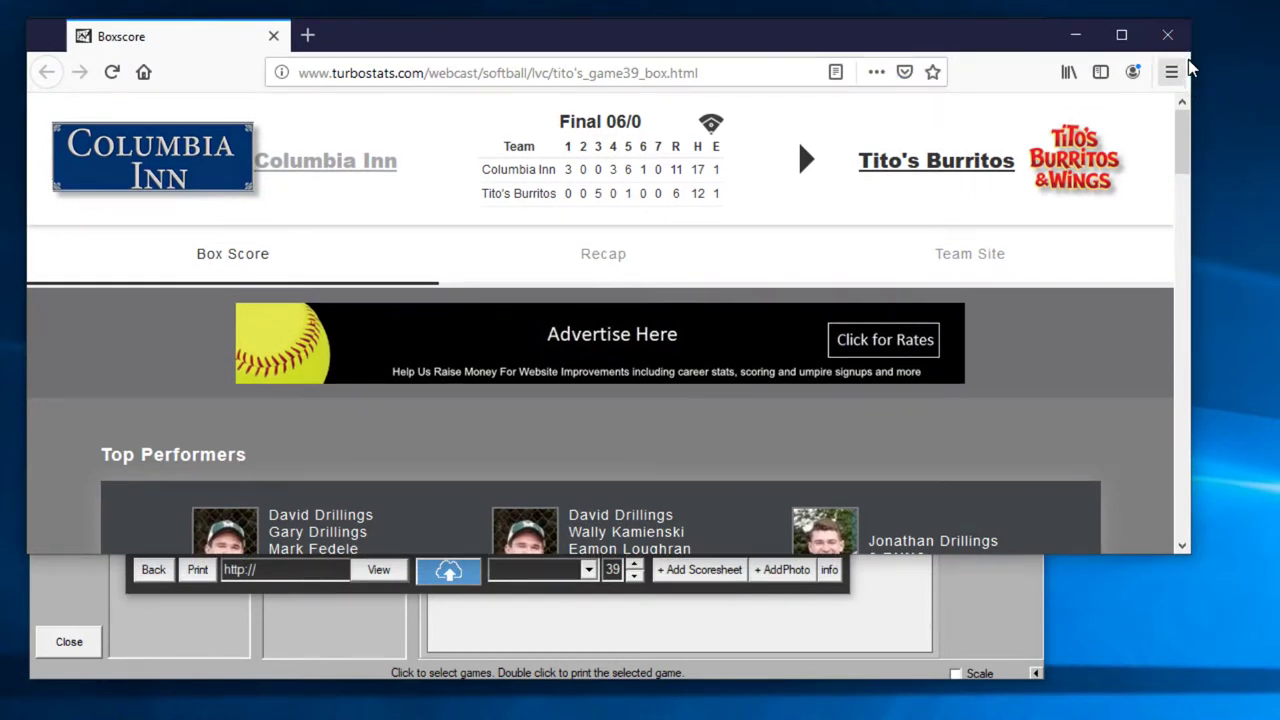
drag(1190, 70, 1248, 127)
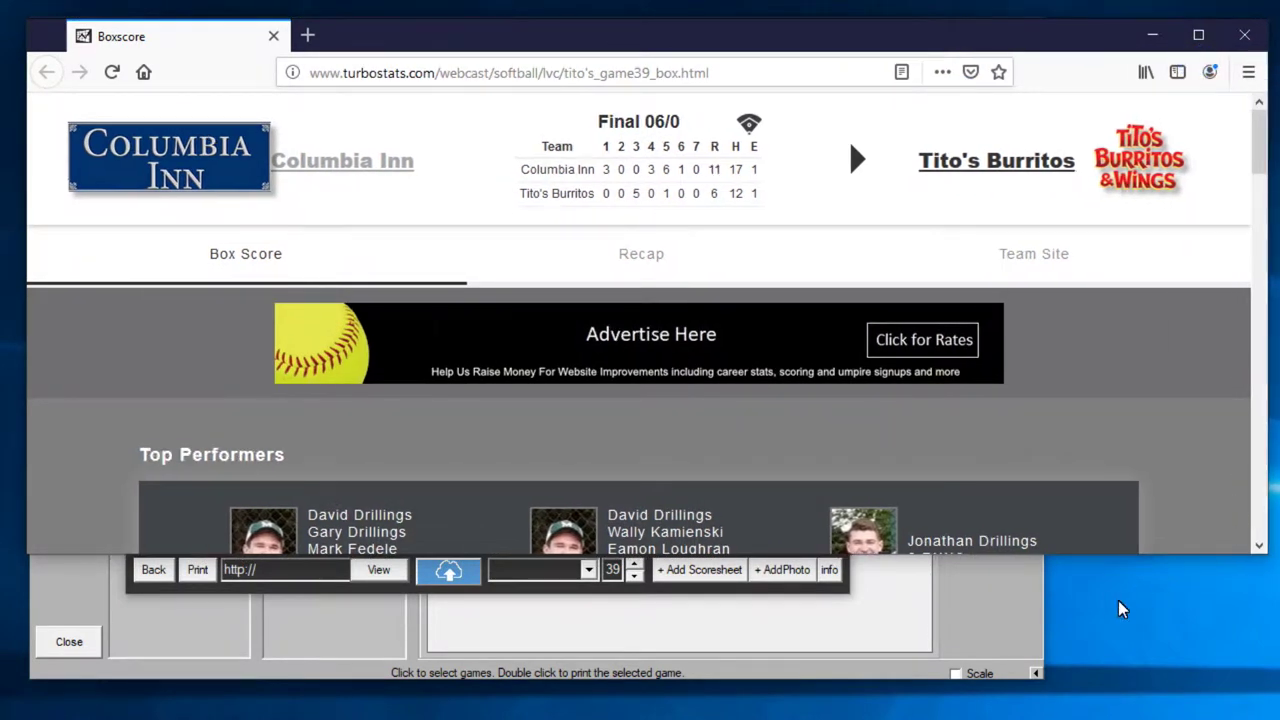
drag(1099, 562, 1050, 715)
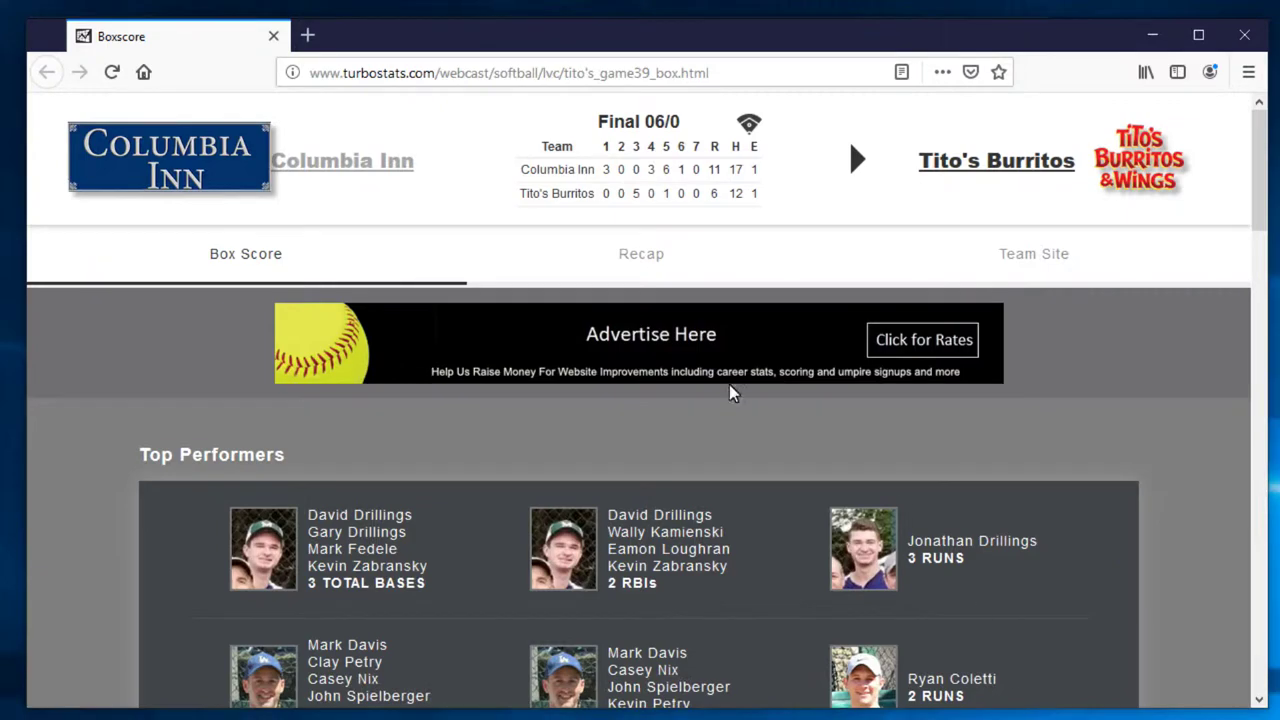
- Scroll through the box score page showing Columbia Inn 11, Tito's Burritos 6 and Top Performers
scroll(663, 466, down, 4)
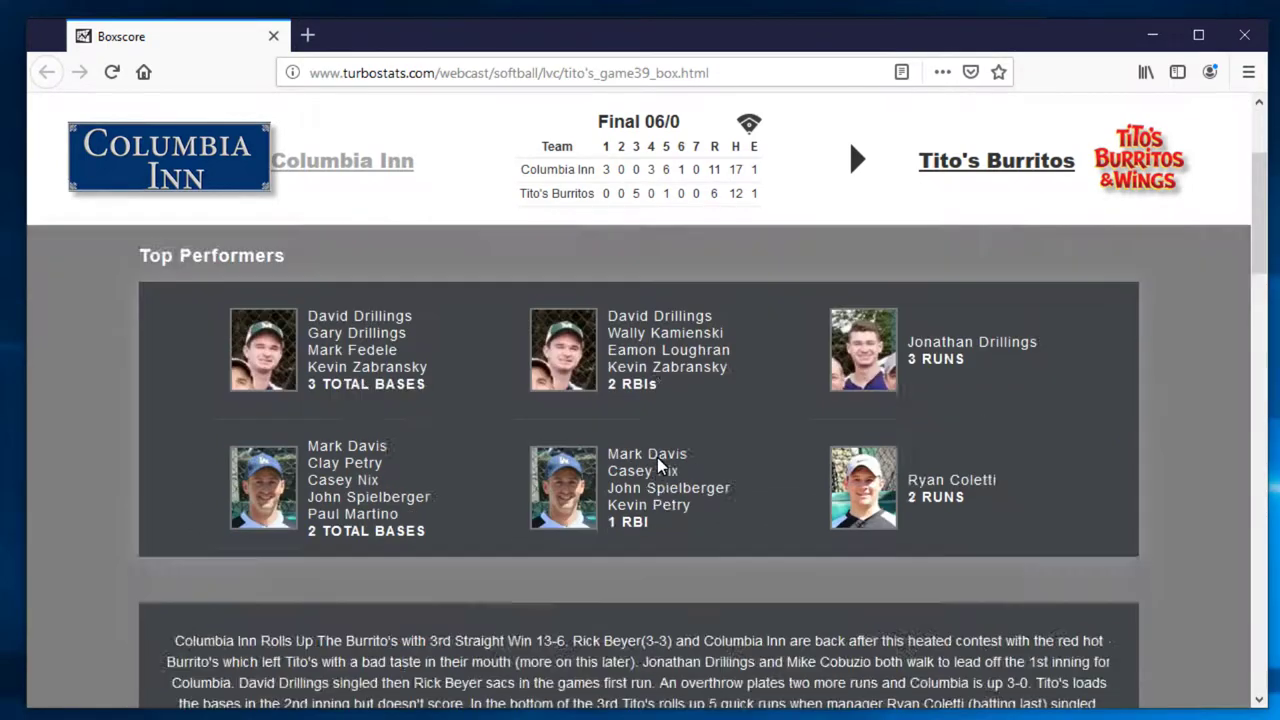
scroll(613, 450, down, 8)
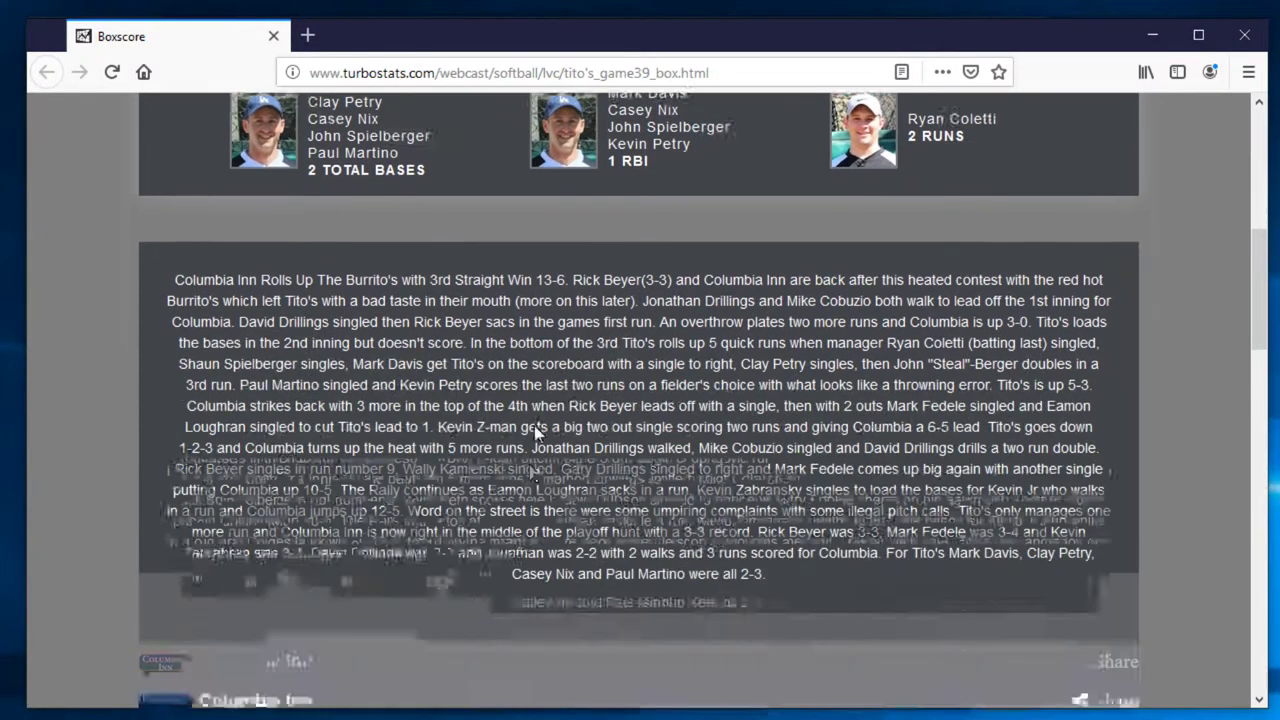
scroll(540, 350, down, 9)
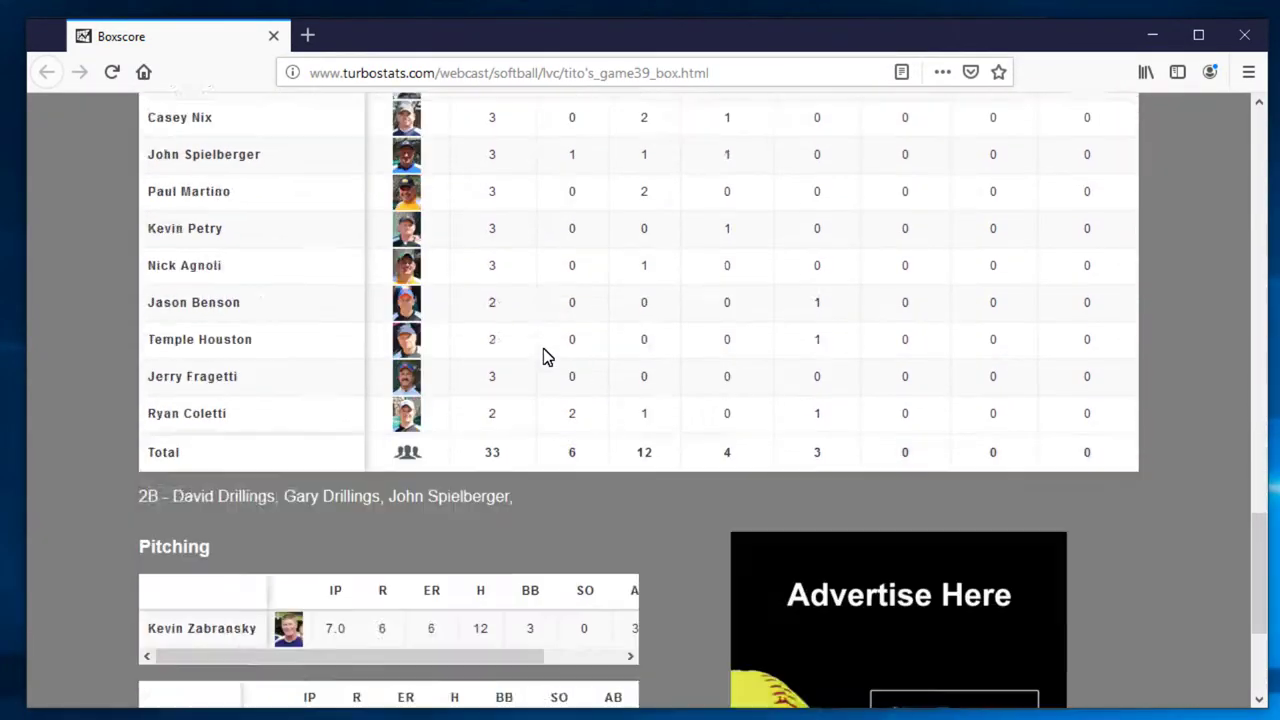
scroll(630, 365, up, 20)
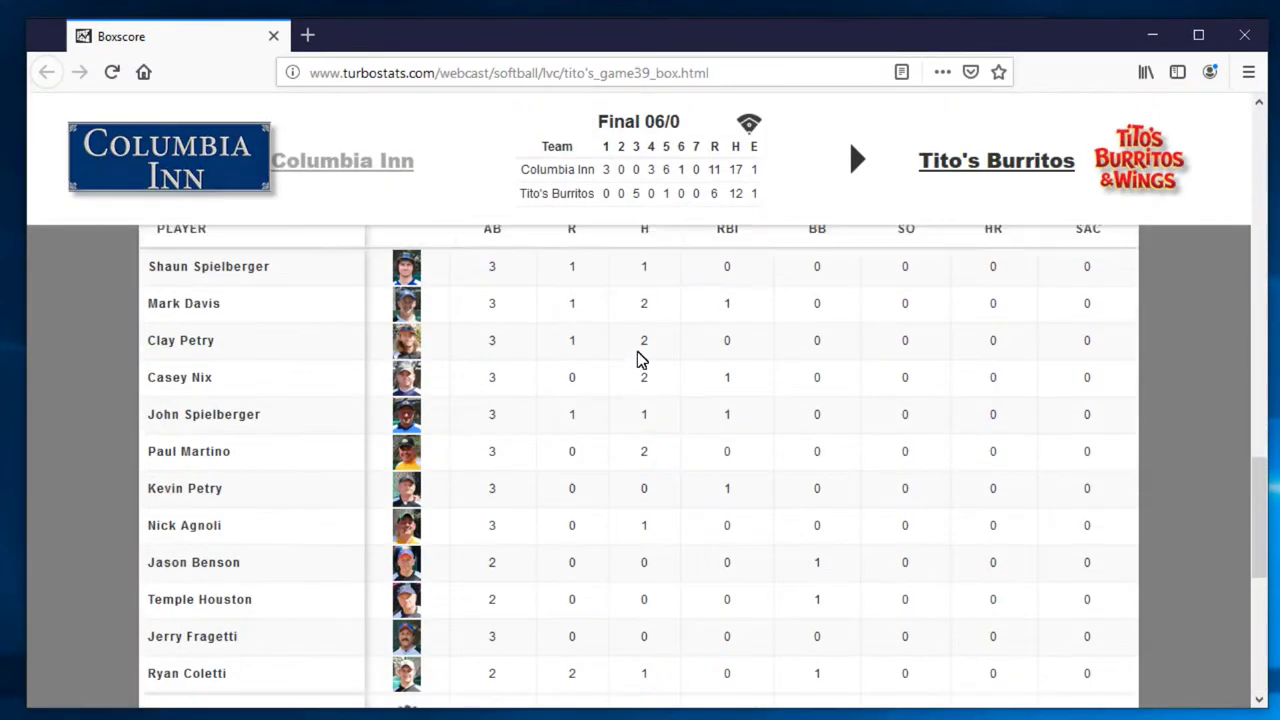
scroll(632, 378, up, 3)
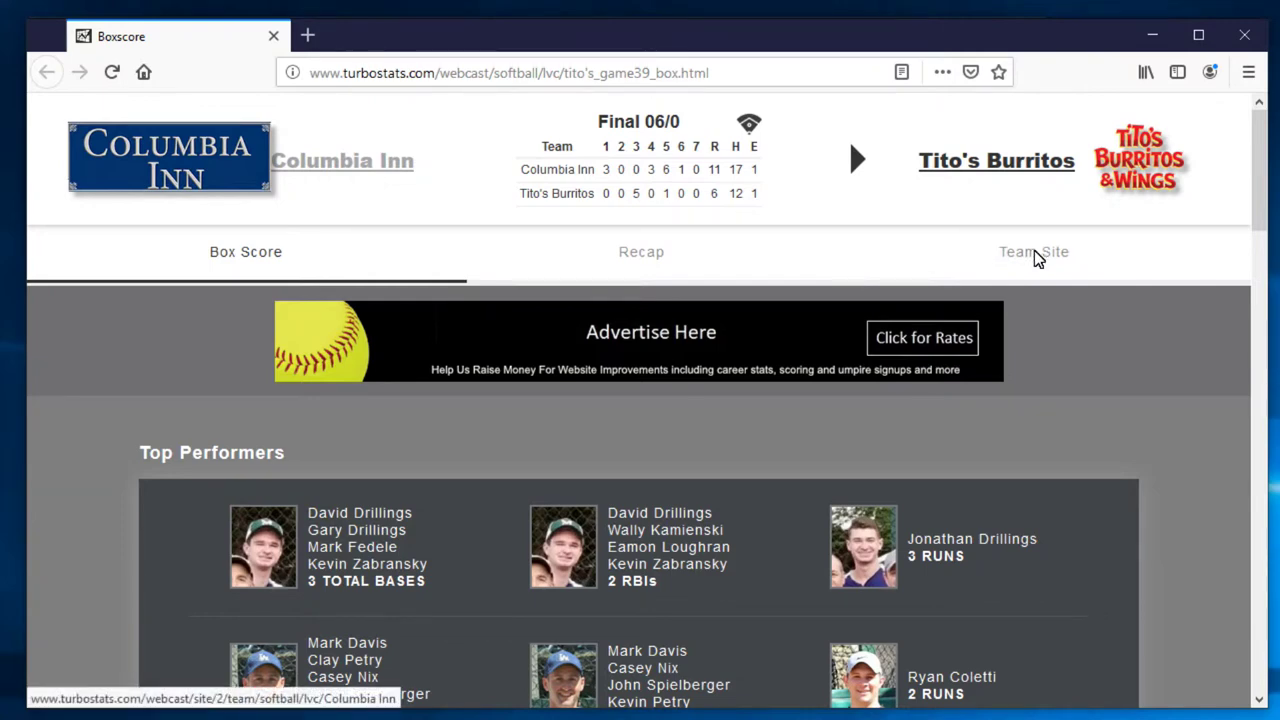
- Open the Tito's Burritos team site and scroll through its schedule
click(1012, 162)
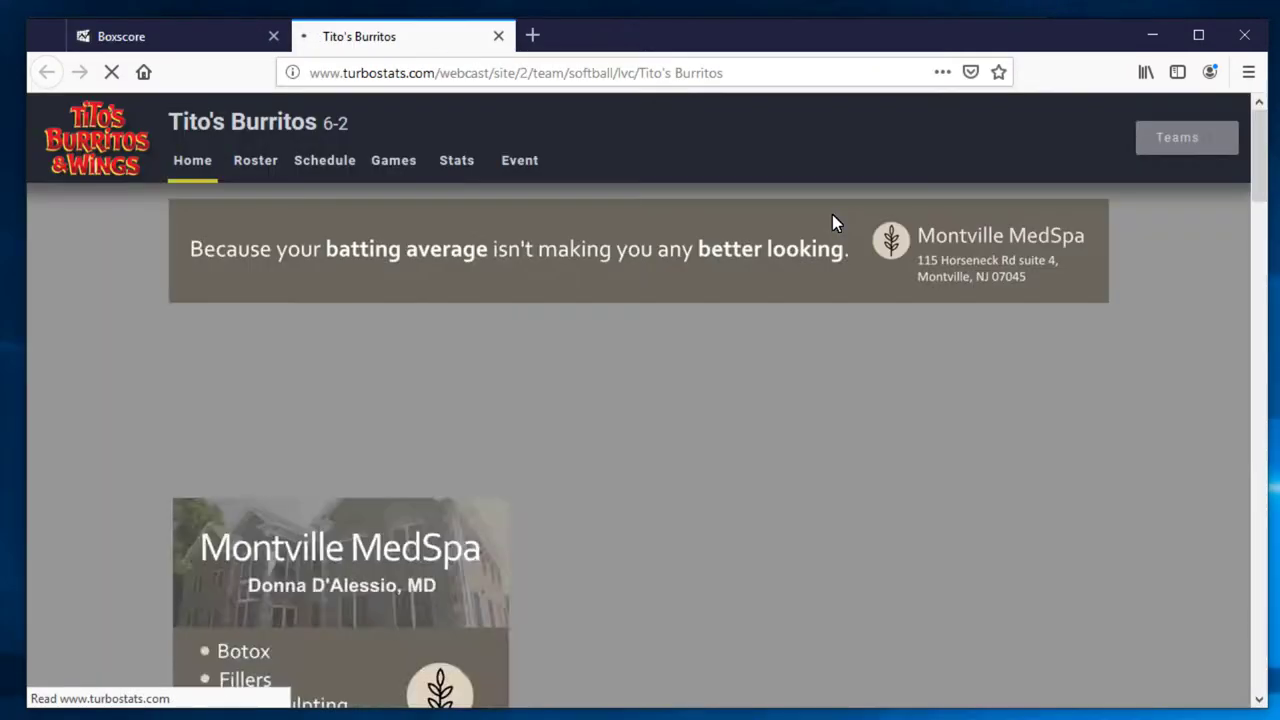
scroll(850, 352, down, 5)
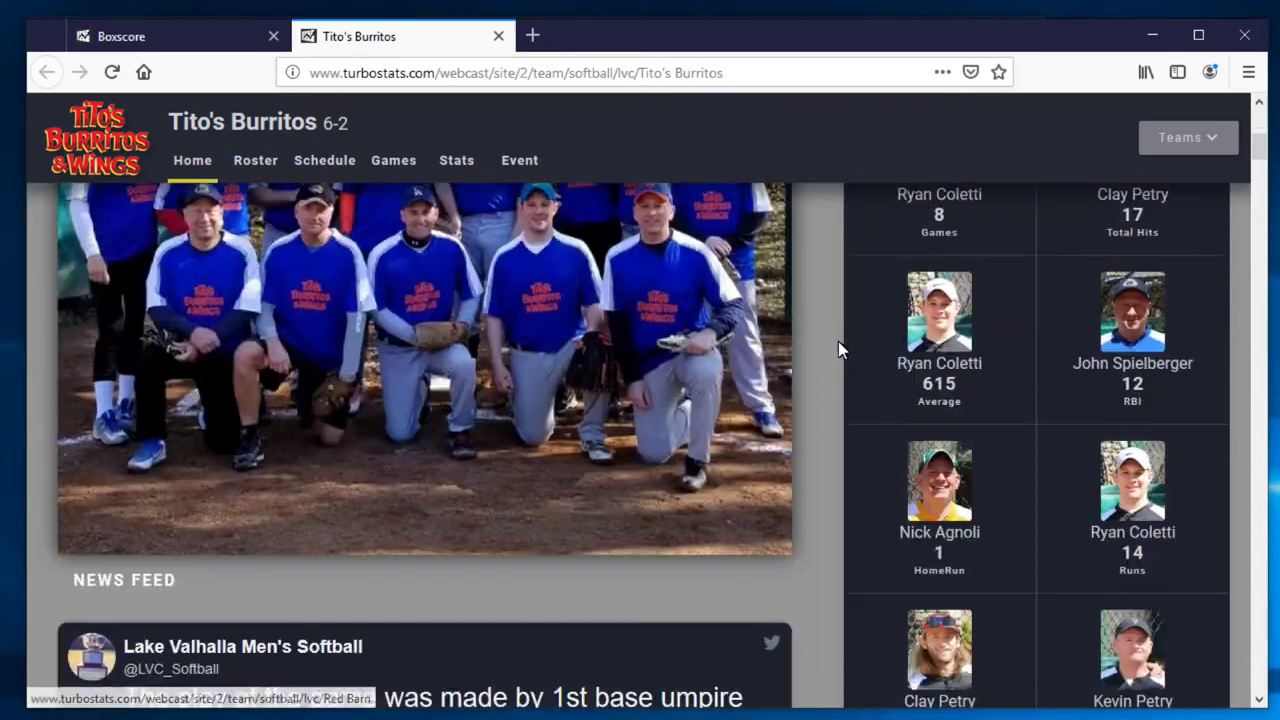
scroll(837, 340, down, 10)
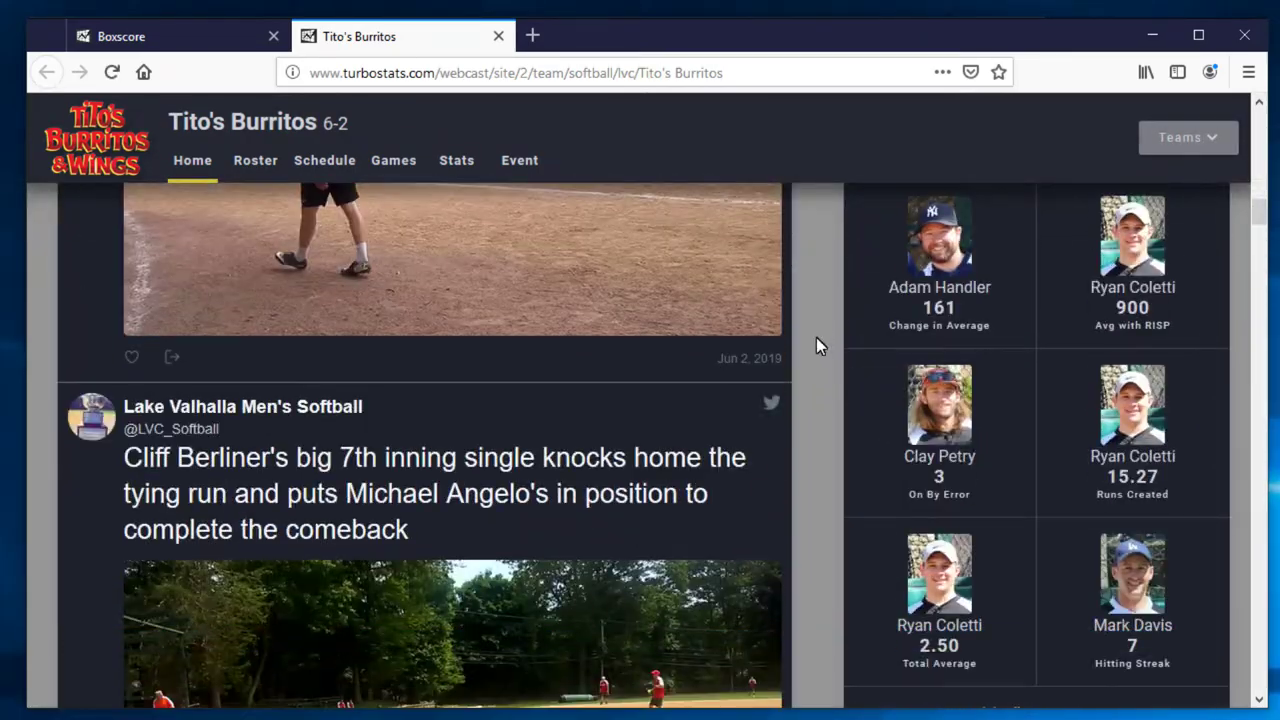
scroll(816, 337, up, 12)
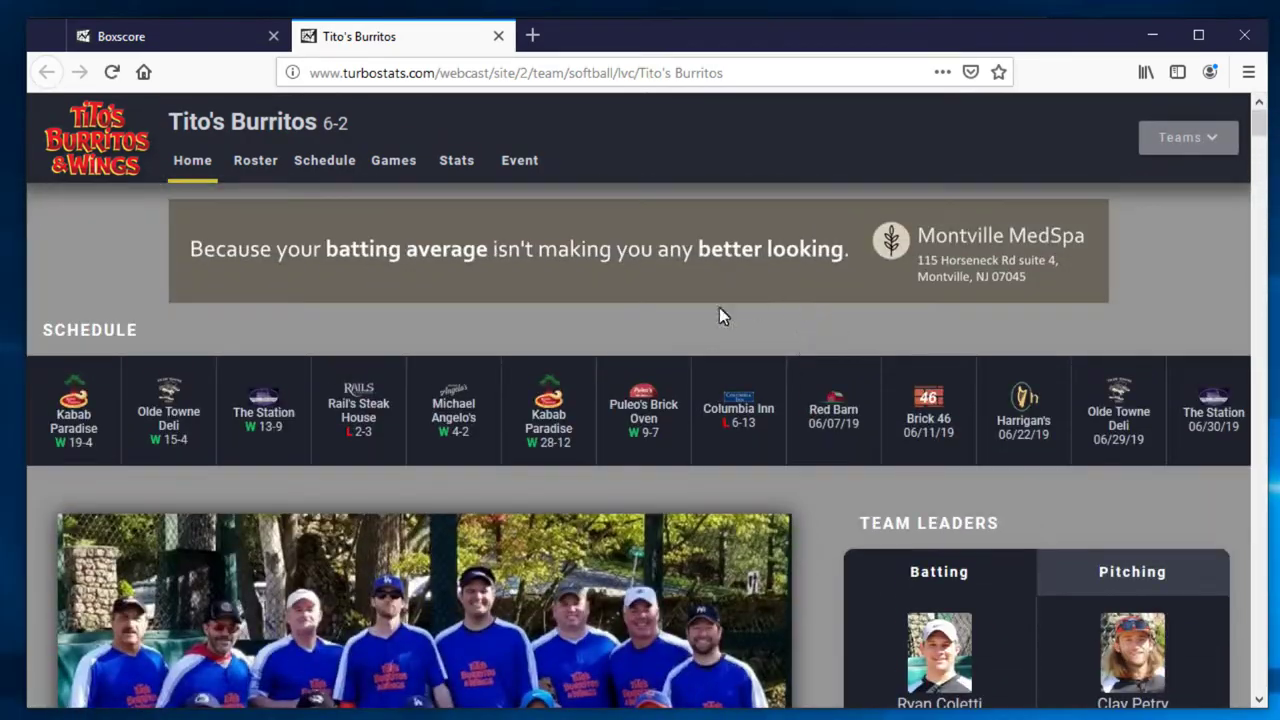
- Open the Columbia Inn game box score from the schedule and bring up developer tools
mouse_move(731, 412)
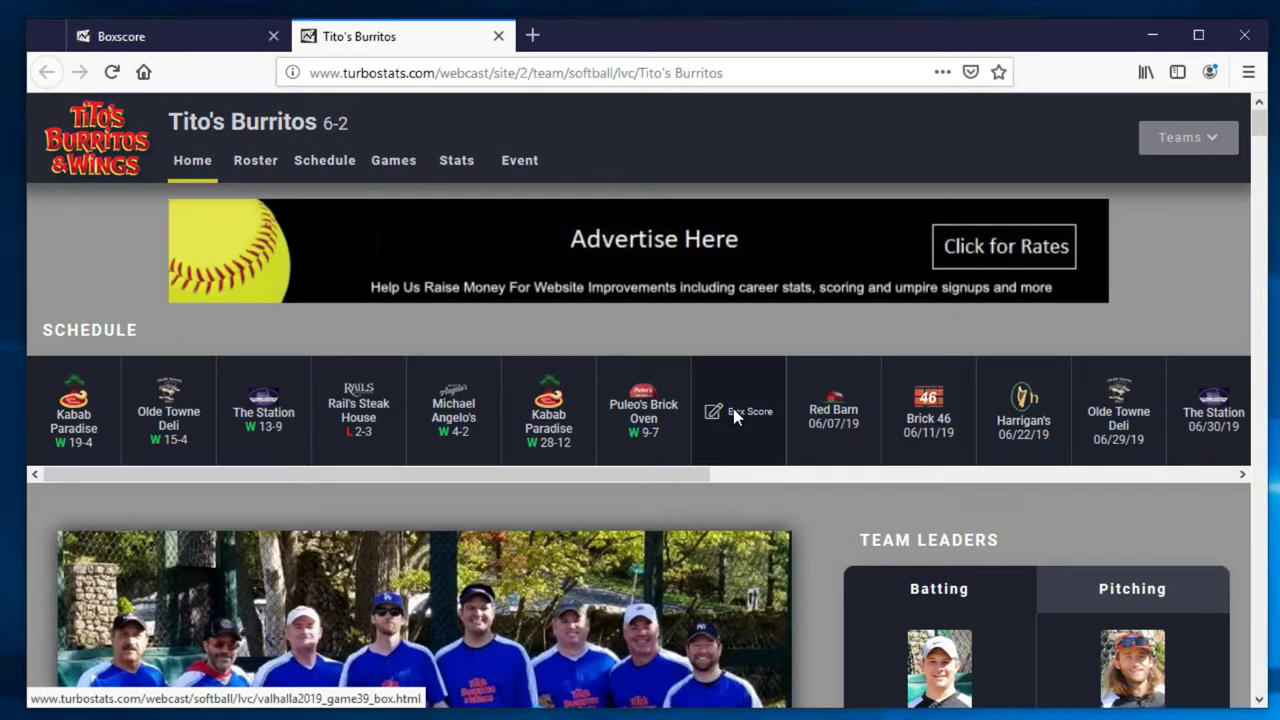
click(734, 410)
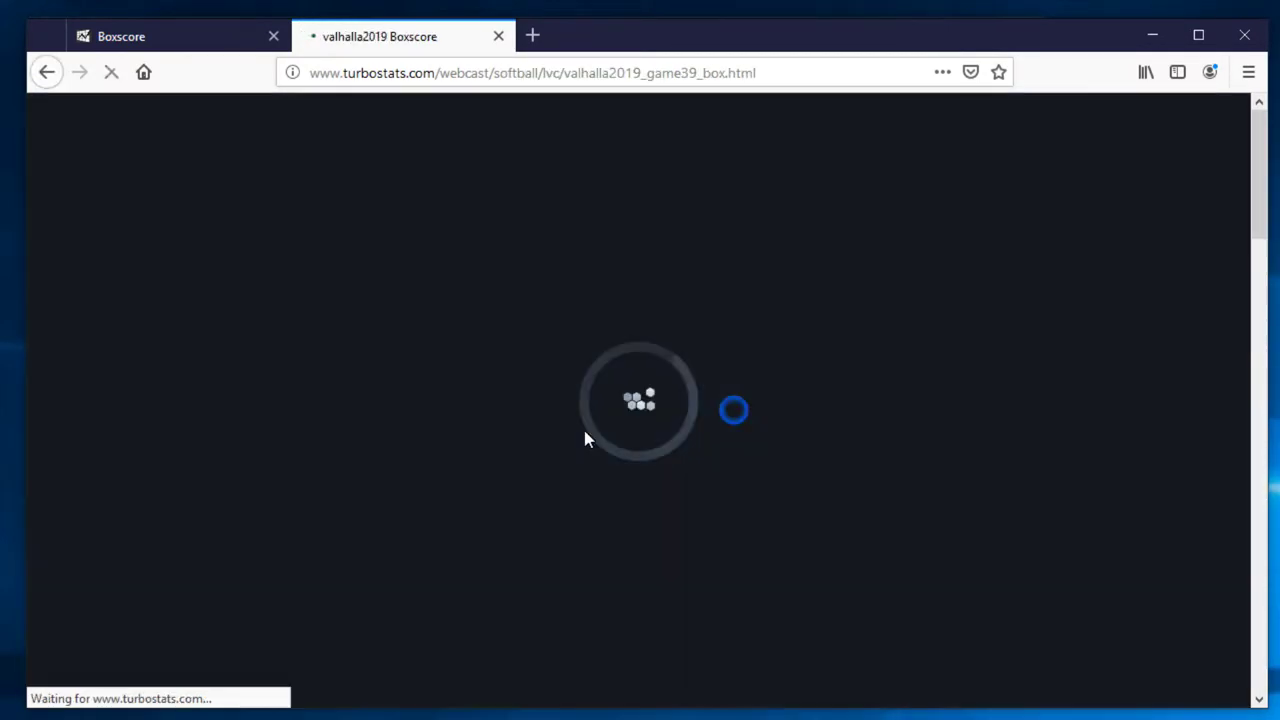
scroll(637, 340, down, 10)
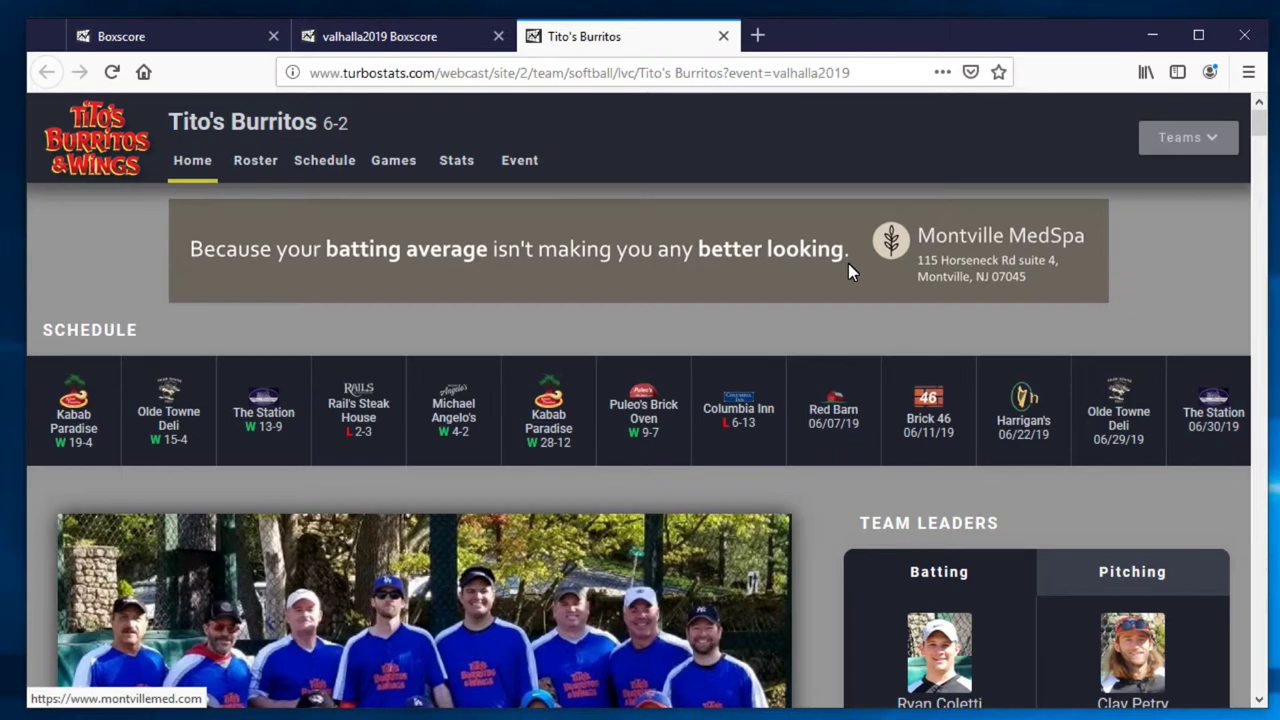
key(F12)
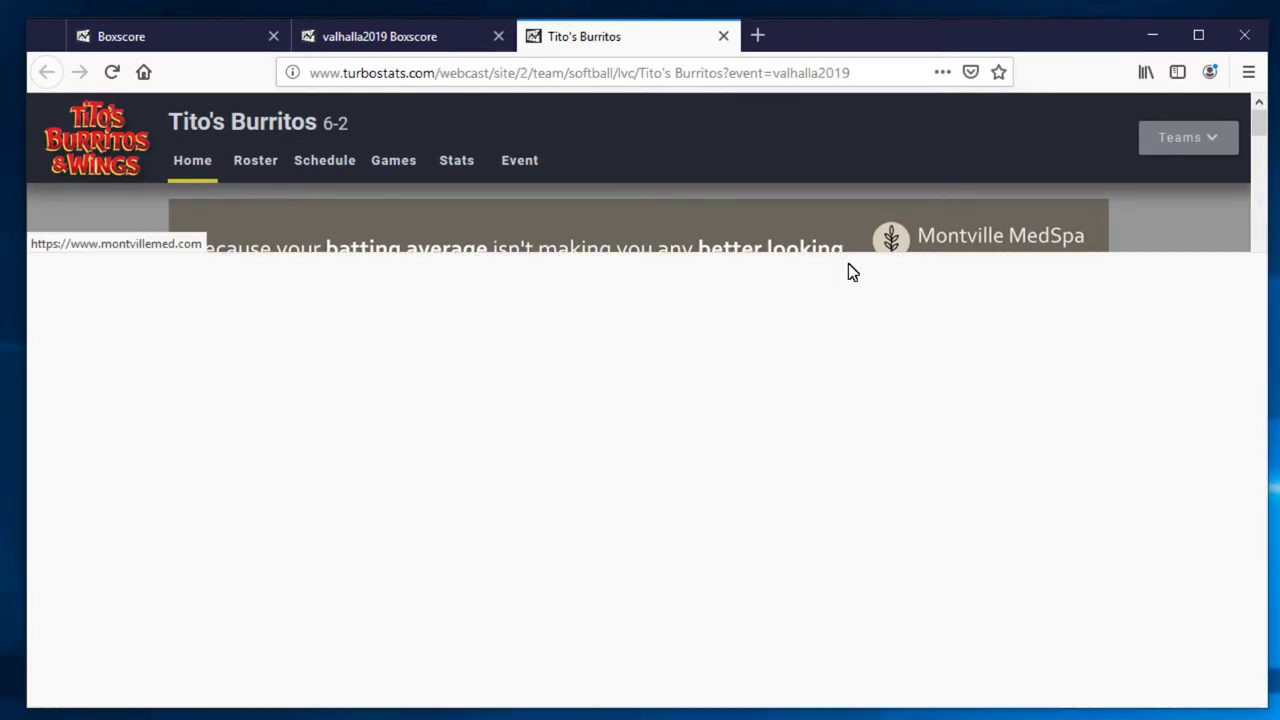